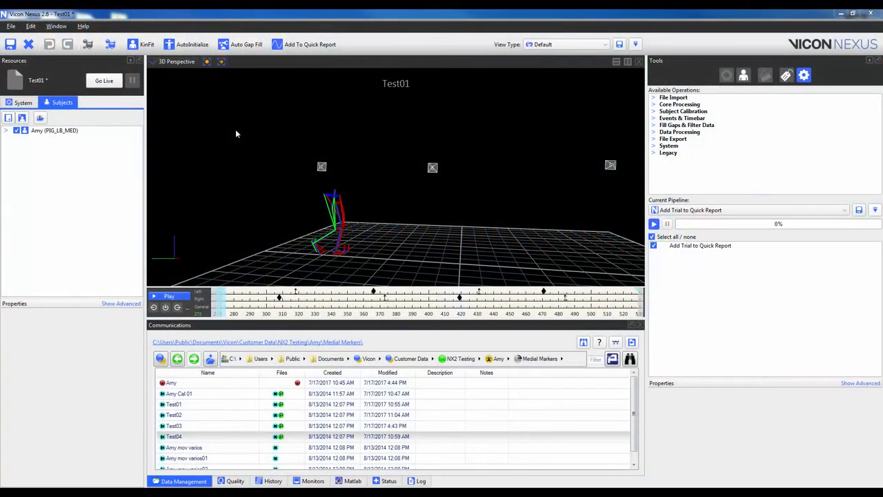
# Open the empty Quick Reports window to view its layout, and close it again.
pyautogui.click(56, 27)
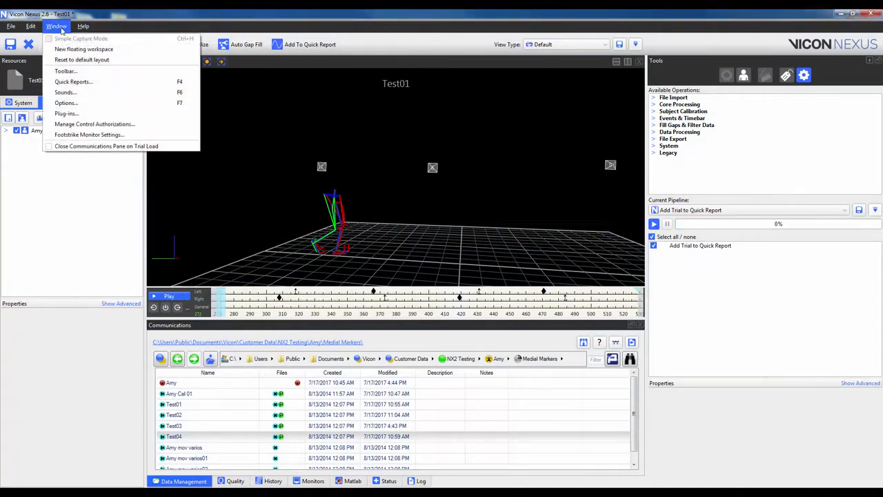
pyautogui.click(74, 83)
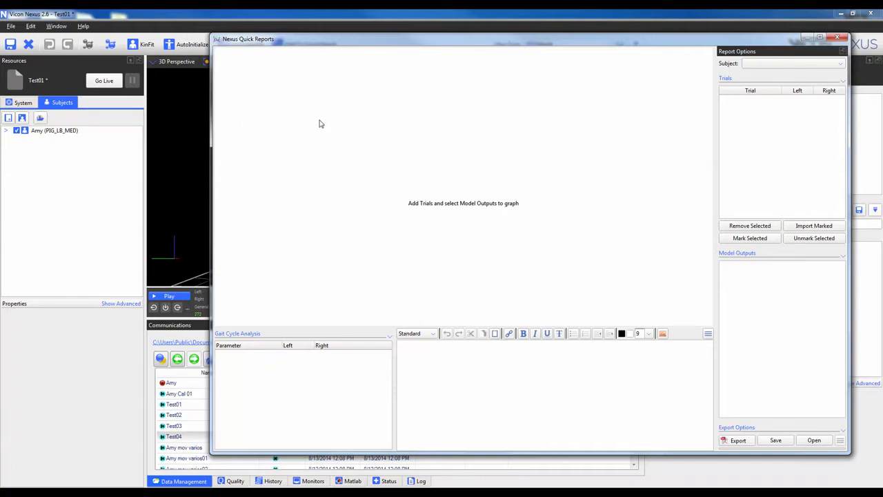
pyautogui.press('Escape')
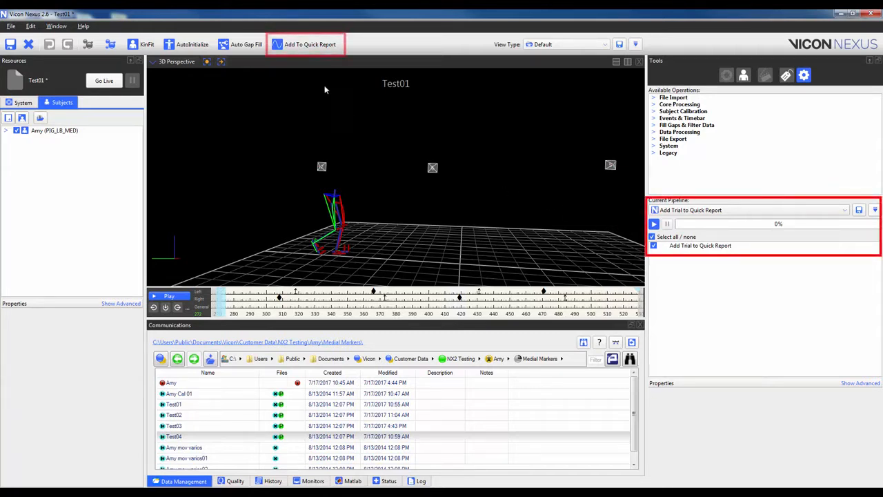
# Add the open Test01 trial to the quick report, then remove it and close the report window.
pyautogui.click(303, 47)
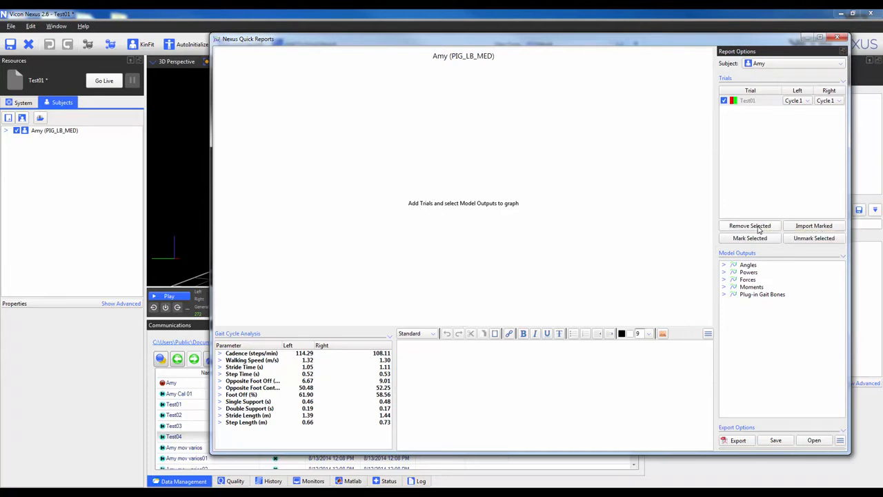
pyautogui.click(754, 103)
pyautogui.click(759, 227)
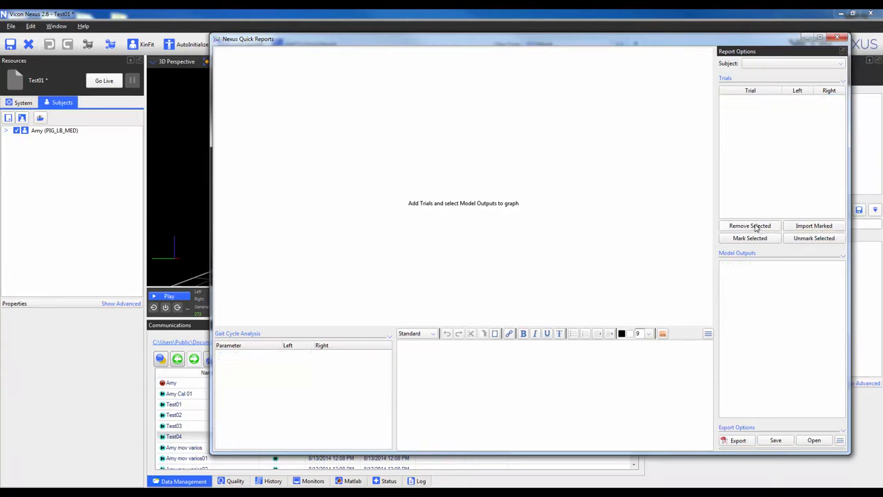
pyautogui.click(837, 36)
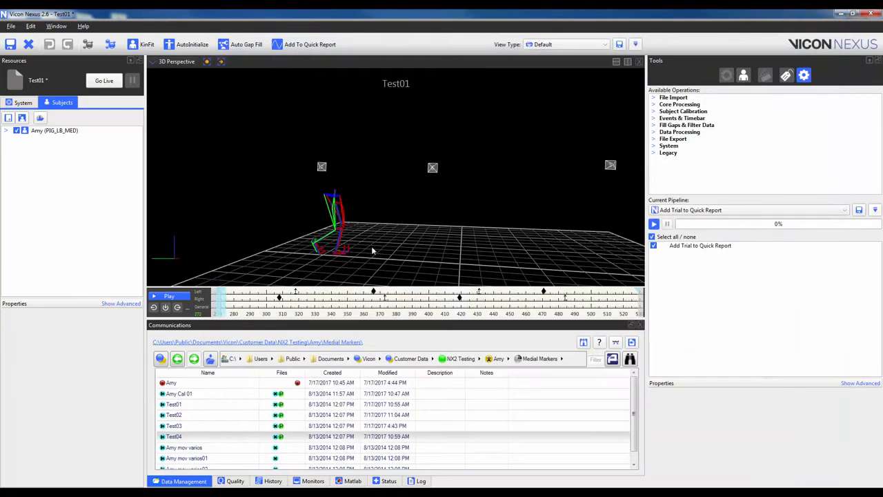
# Mark trials Test01 through Test04 in the data list and import the marked trials into the quick report.
pyautogui.click(218, 404)
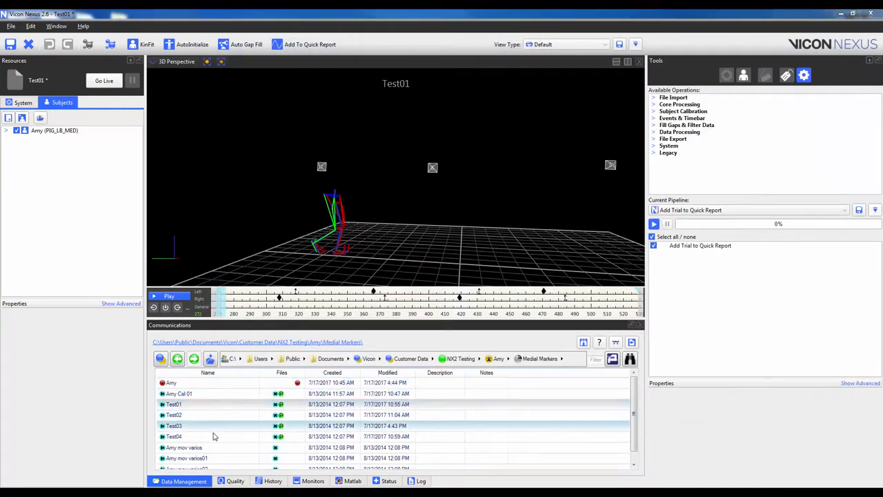
pyautogui.keyDown('shift'); pyautogui.click(213, 439); pyautogui.keyUp('shift')
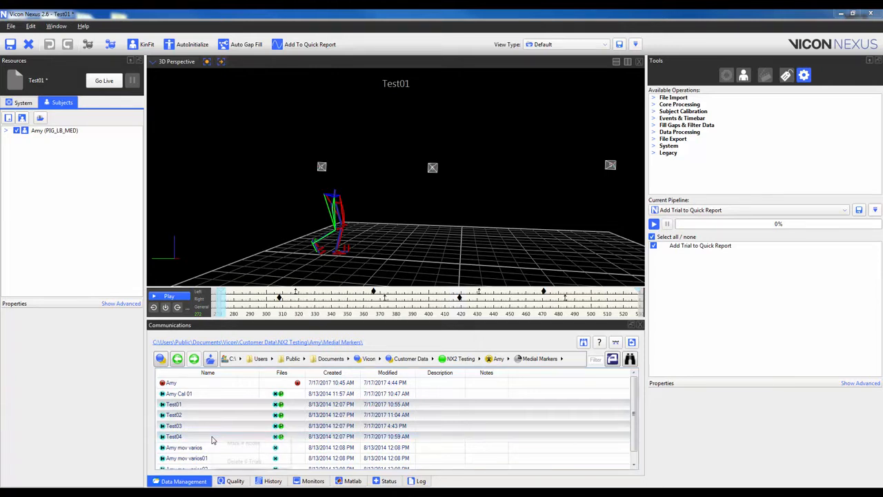
pyautogui.rightClick(213, 439)
pyautogui.click(233, 447)
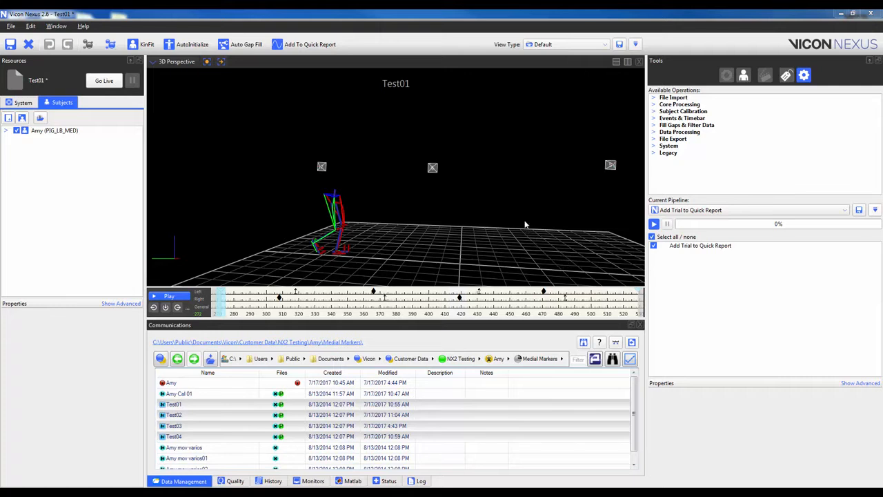
pyautogui.press('F11')
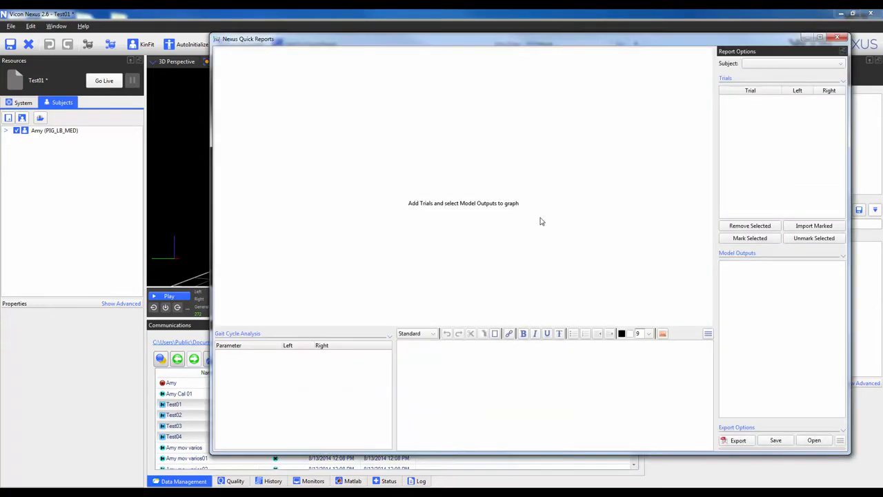
pyautogui.click(816, 227)
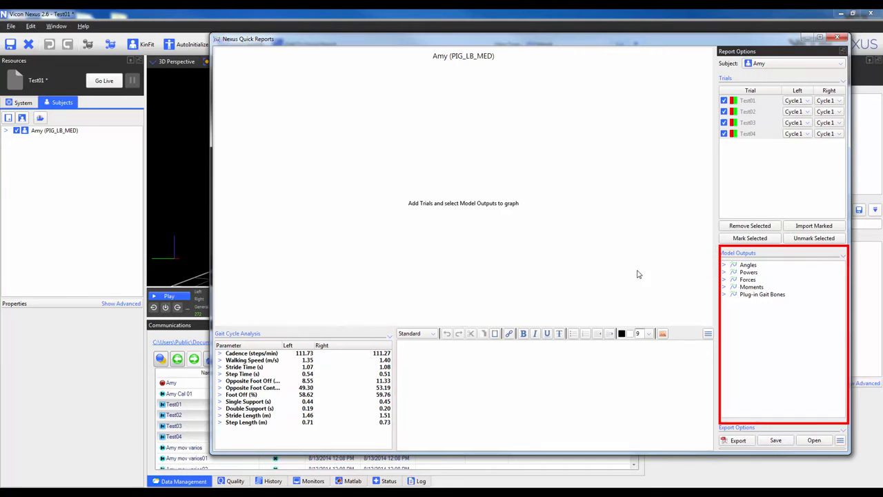
# Graph the HipAngles, KneeAngles, AbsAnkleAngle, AnkleAngles and FootProgressAngles model outputs for the imported trials.
pyautogui.click(724, 266)
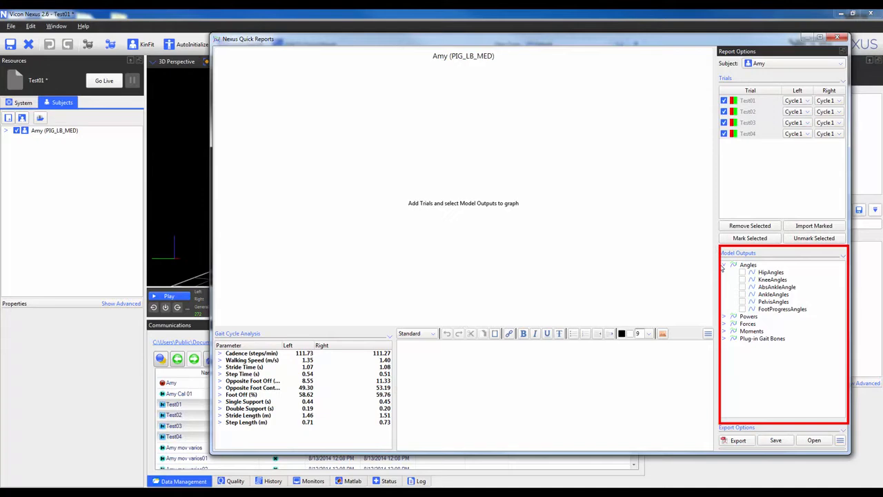
pyautogui.click(742, 272)
pyautogui.click(743, 279)
pyautogui.click(742, 287)
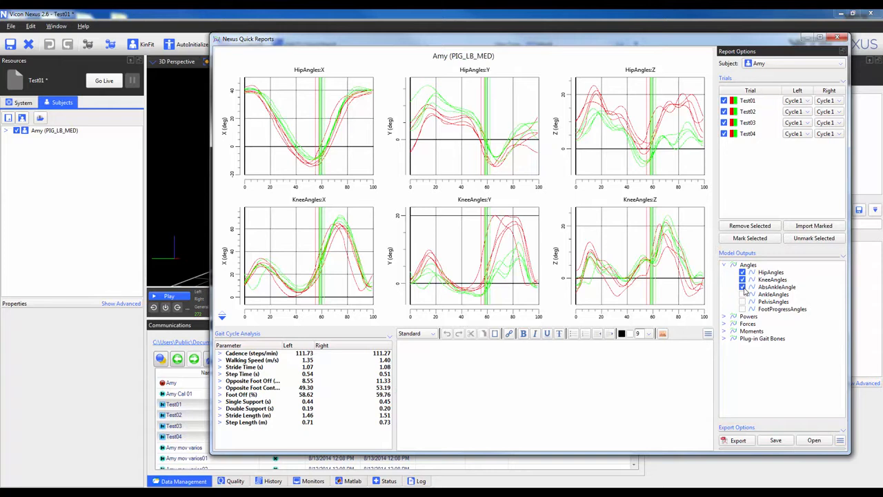
pyautogui.click(742, 294)
pyautogui.click(742, 309)
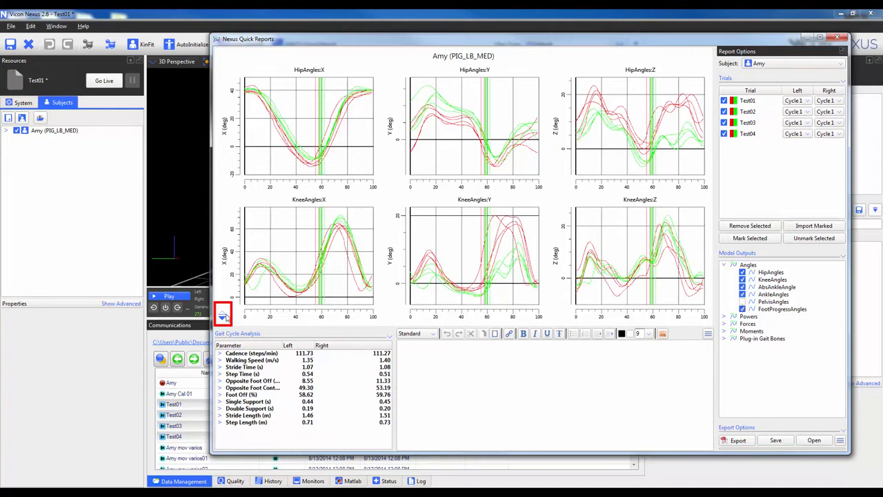
pyautogui.click(223, 316)
pyautogui.click(223, 316)
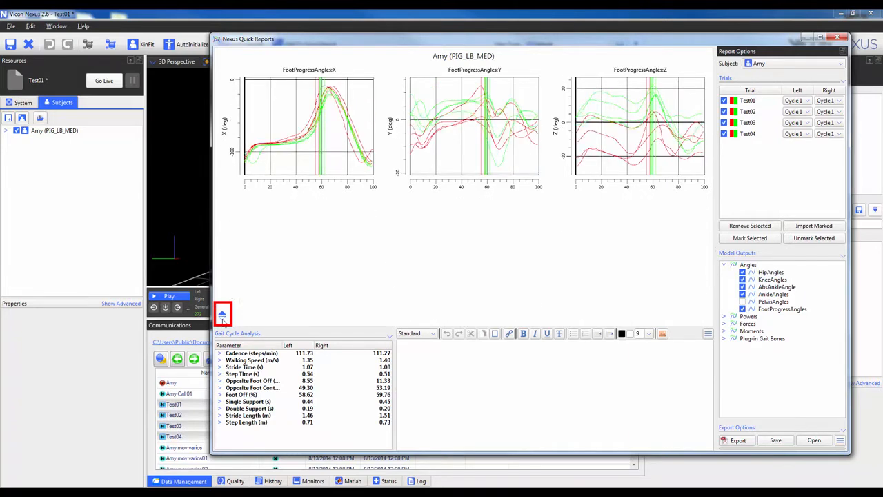
pyautogui.click(222, 316)
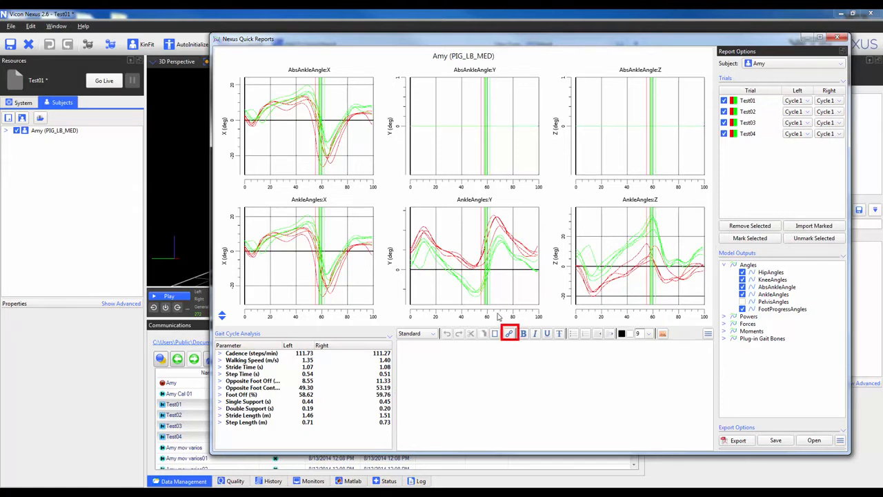
# Insert a link labelled "Quick Report Help" in the report notes, using the copied Nexus26 Quick Reports page URL.
pyautogui.click(509, 333)
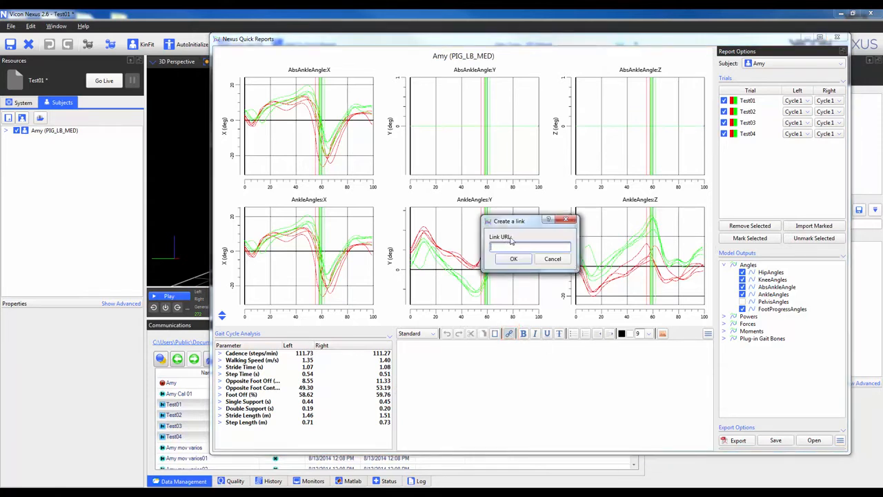
pyautogui.hotkey('ctrl', 'v')
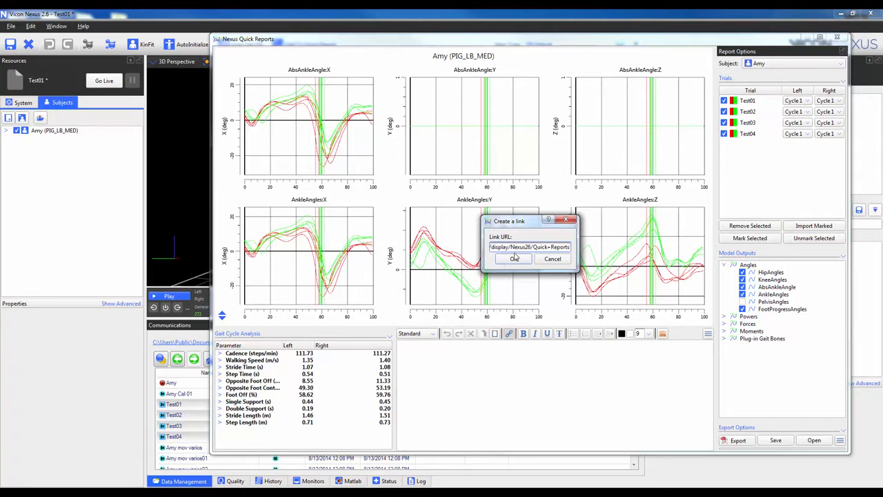
pyautogui.click(511, 261)
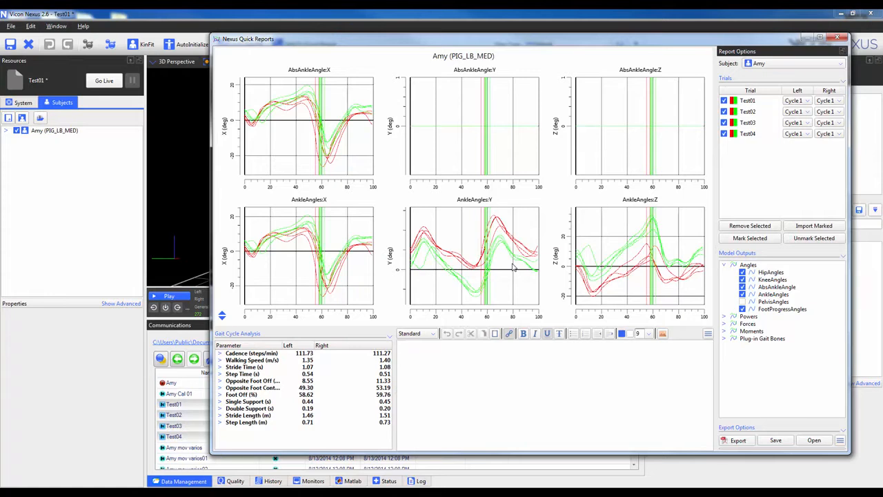
pyautogui.write('Quick Report Help')
pyautogui.click(507, 333)
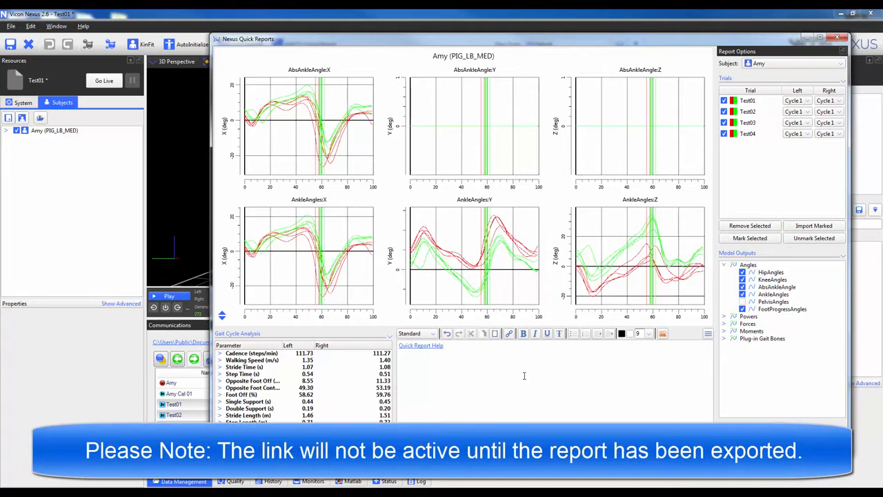
# Add the text "Quick Report Help 2" to the notes and link it to the same Quick Reports page.
pyautogui.write('Quick Report Help2')
pyautogui.press('BackSpace')
pyautogui.write('2')
pyautogui.moveTo(449, 360); pyautogui.dragTo(398, 359)
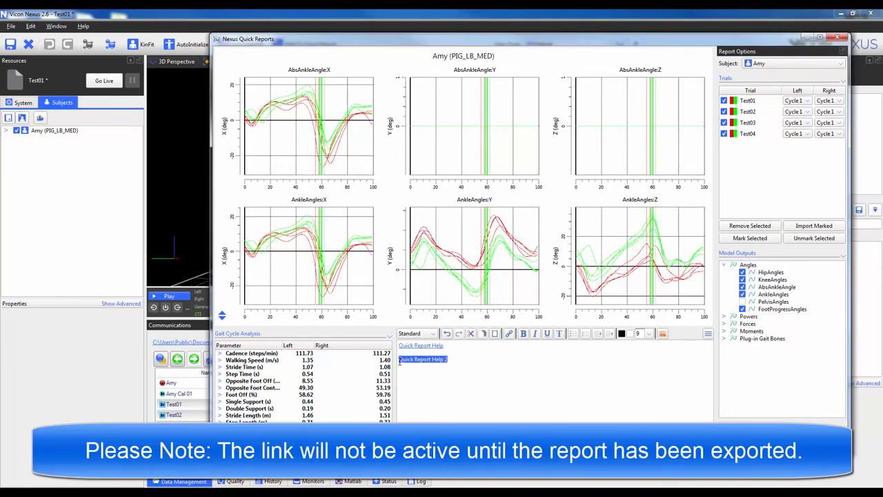
pyautogui.click(508, 335)
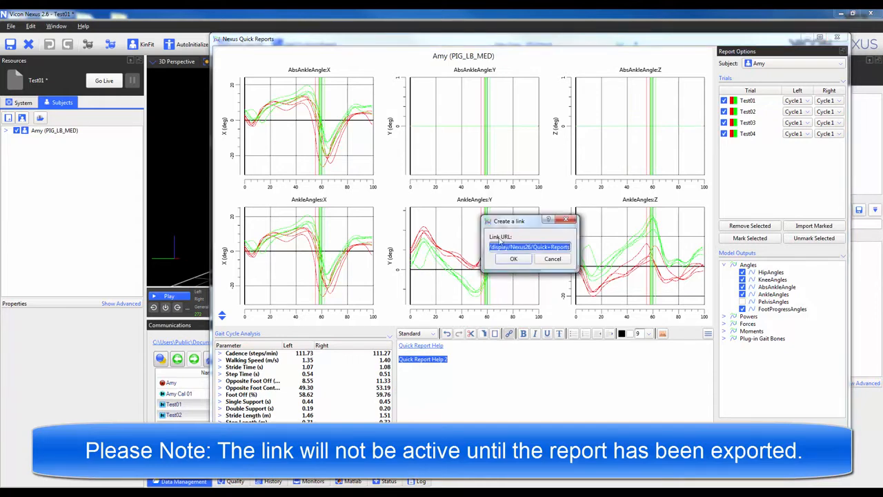
pyautogui.click(513, 259)
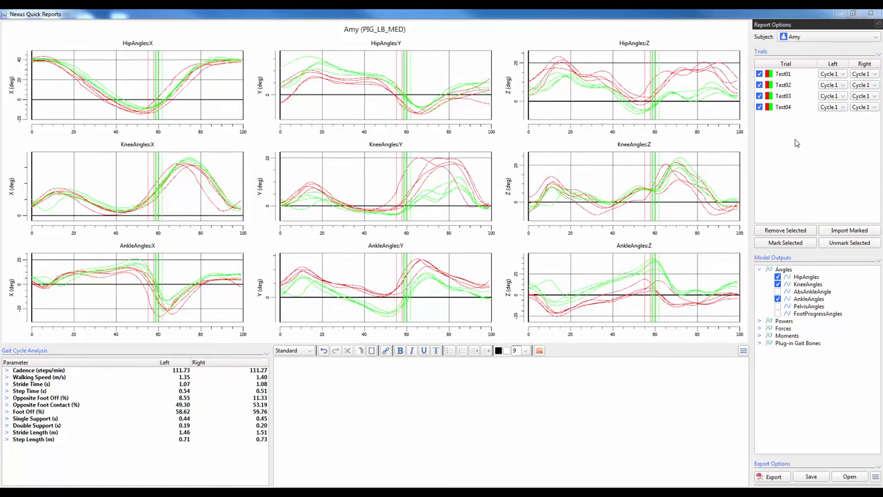
# Exclude Test01 from the graphs and include it again, viewing its left cycle choices and keeping Cycle 1.
pyautogui.click(759, 74)
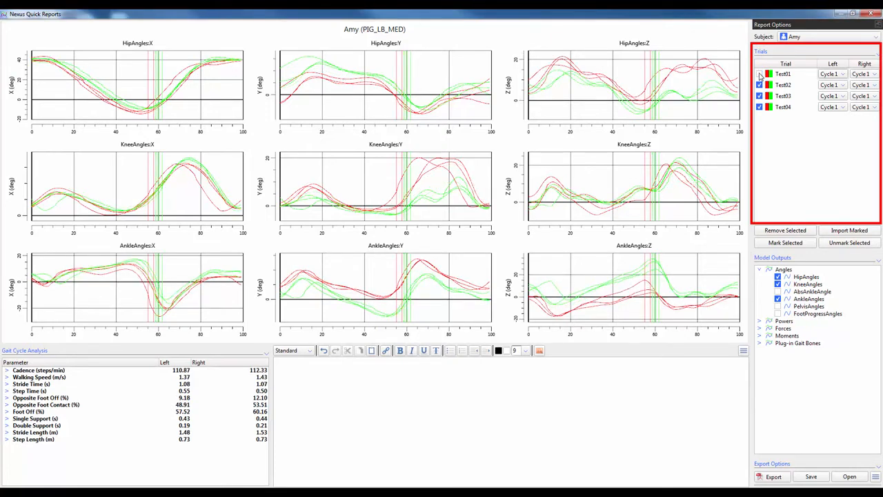
pyautogui.click(760, 75)
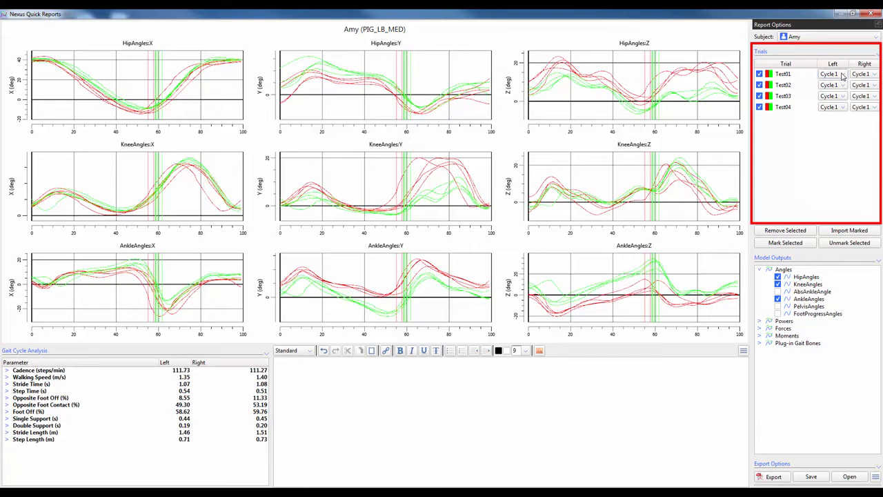
pyautogui.click(842, 74)
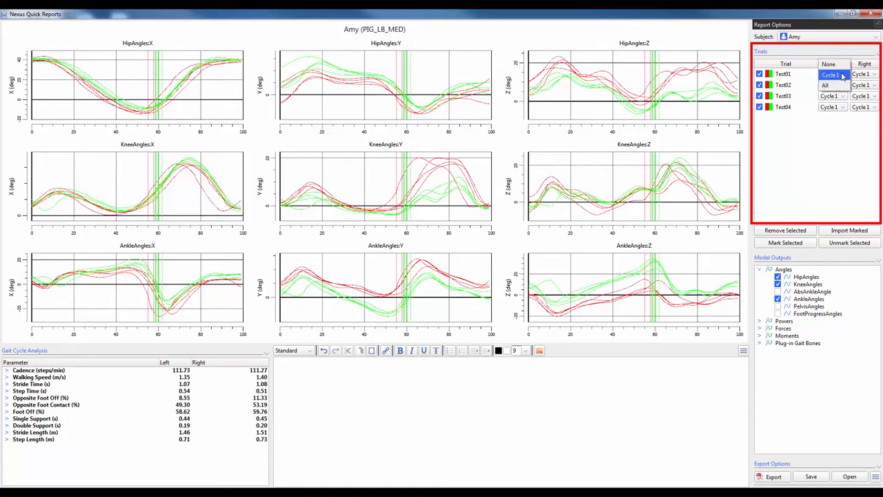
pyautogui.click(842, 75)
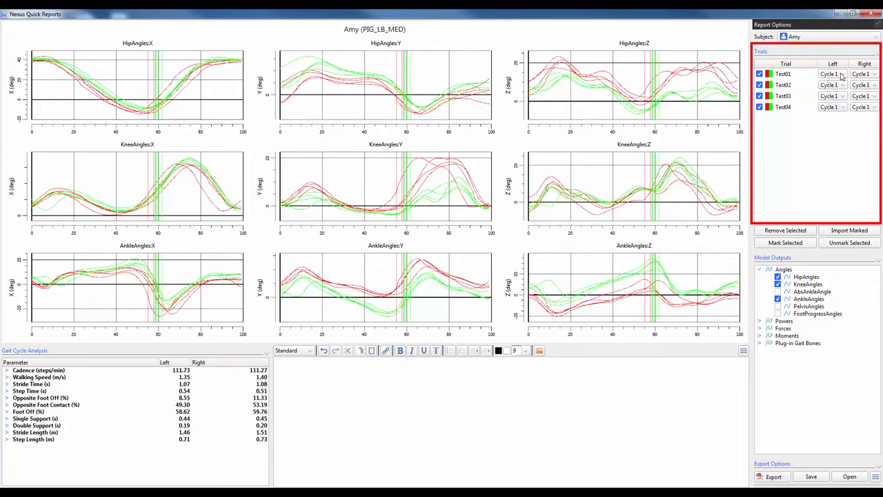
pyautogui.click(760, 74)
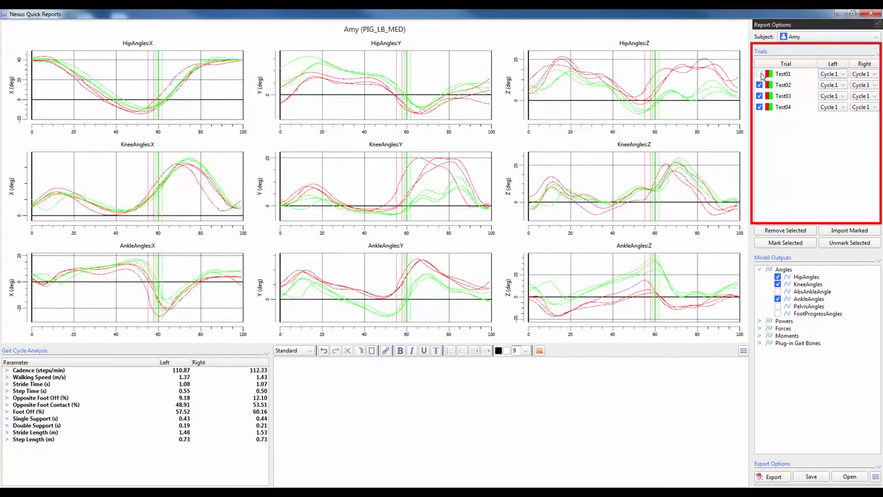
pyautogui.click(760, 74)
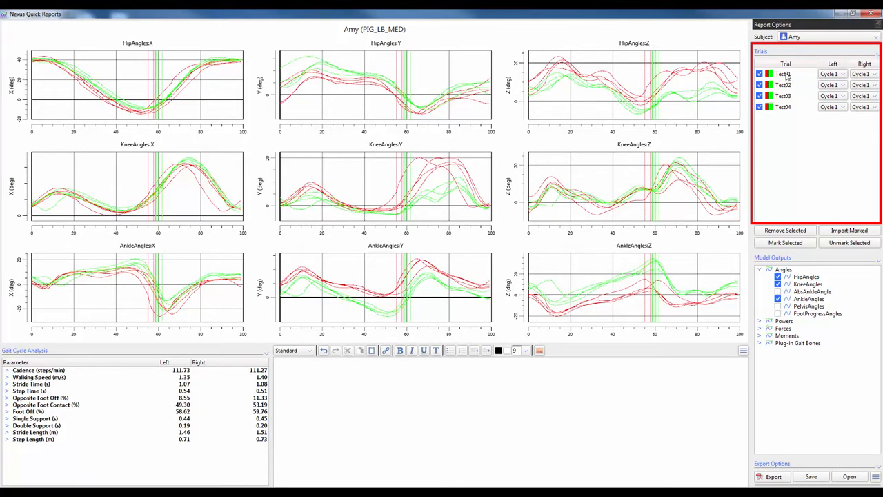
# Highlight Test01's curves in all graphs, then clear the highlight.
pyautogui.click(784, 75)
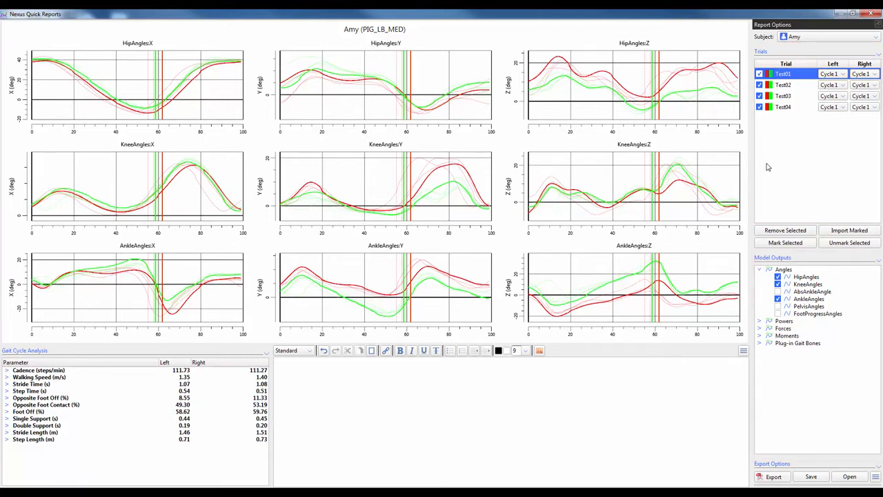
pyautogui.click(794, 153)
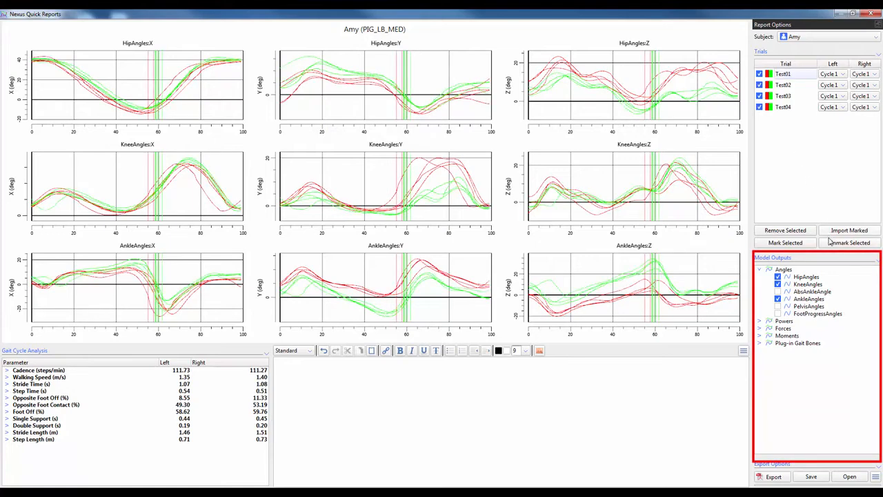
# Expand the model output ordering list and move HipAngles below AnkleAngles so its graphs come last.
pyautogui.click(878, 260)
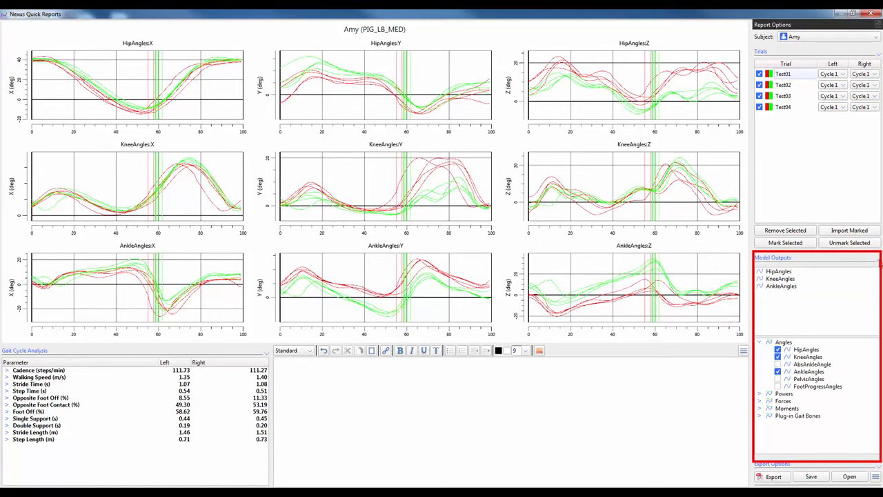
pyautogui.click(784, 276)
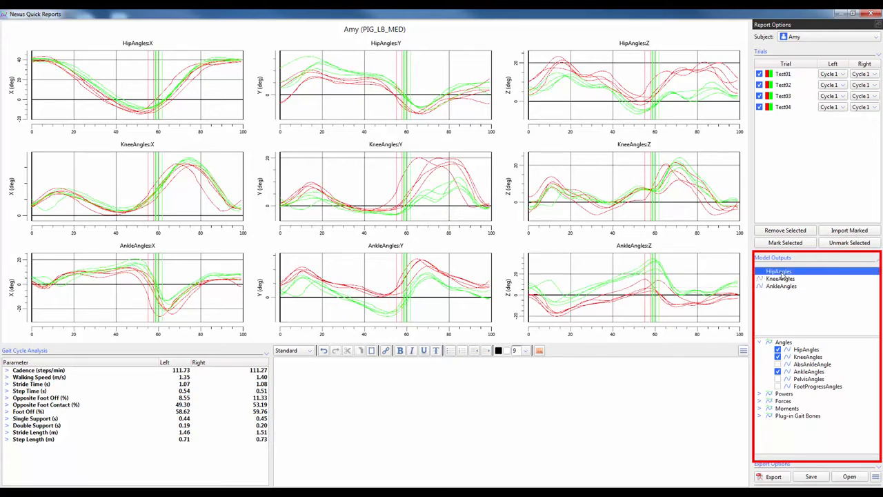
pyautogui.moveTo(784, 276); pyautogui.dragTo(790, 296)
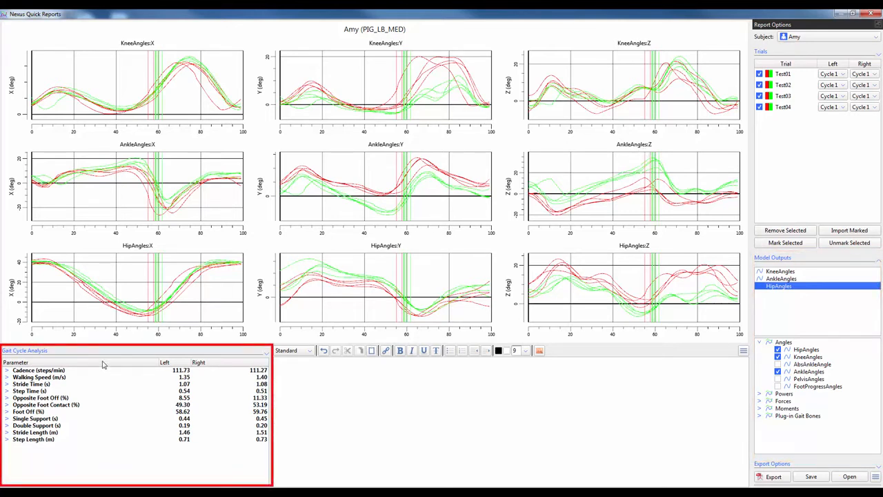
# Expand the Gait Cycle Analysis distance marker and unit settings and view the available cadence units.
pyautogui.click(268, 351)
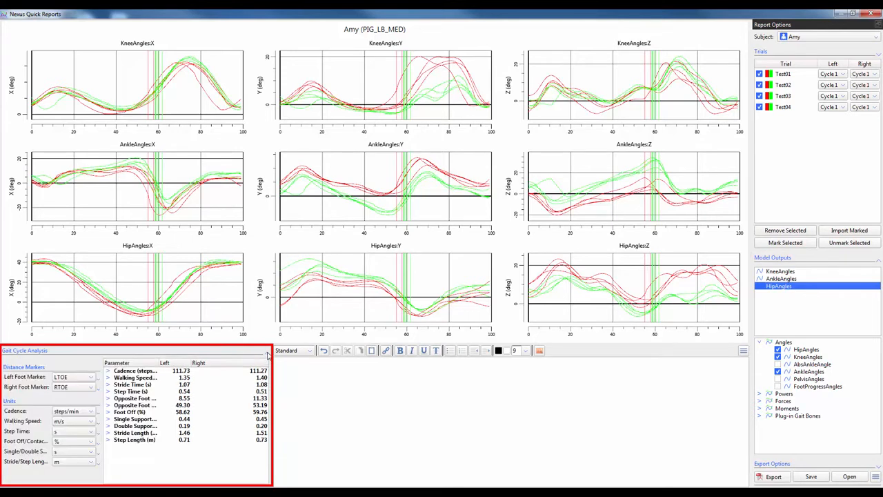
pyautogui.click(88, 411)
pyautogui.click(81, 415)
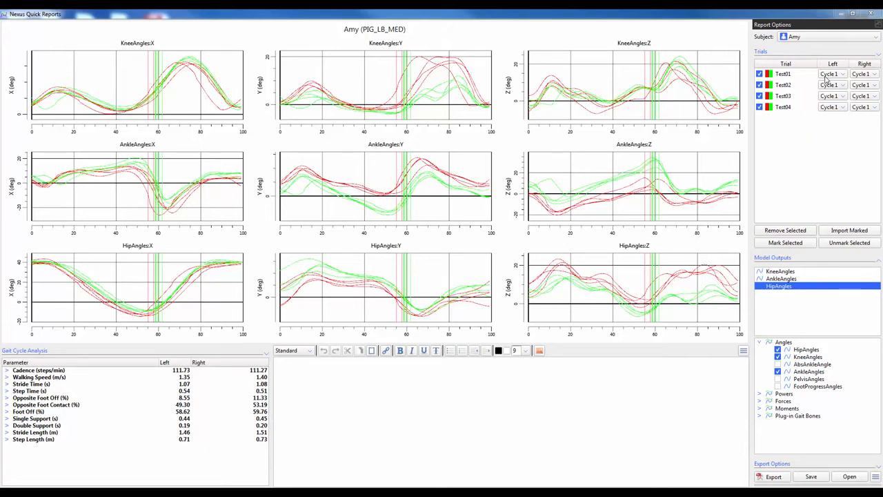
# Switch to the main Vicon Nexus window and, in the Quick Reports view options, hide the toe-off lines and show them again.
pyautogui.hotkey('alt', 'Tab')
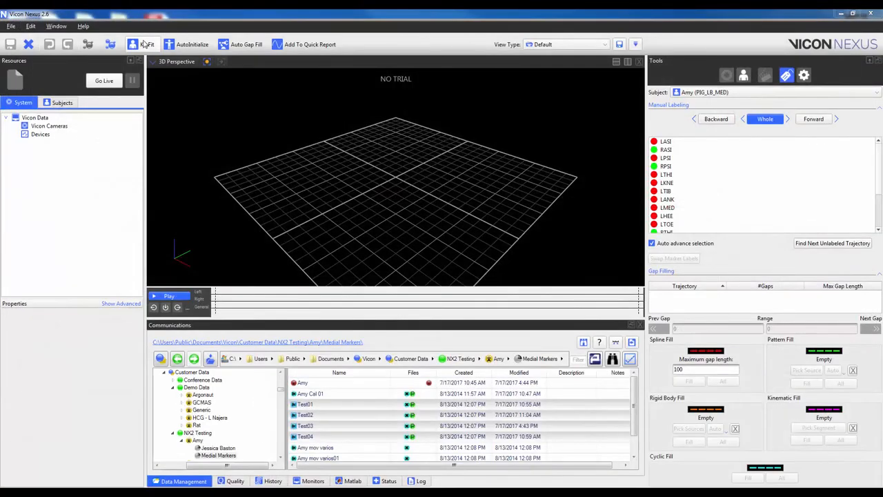
pyautogui.click(55, 26)
pyautogui.click(77, 99)
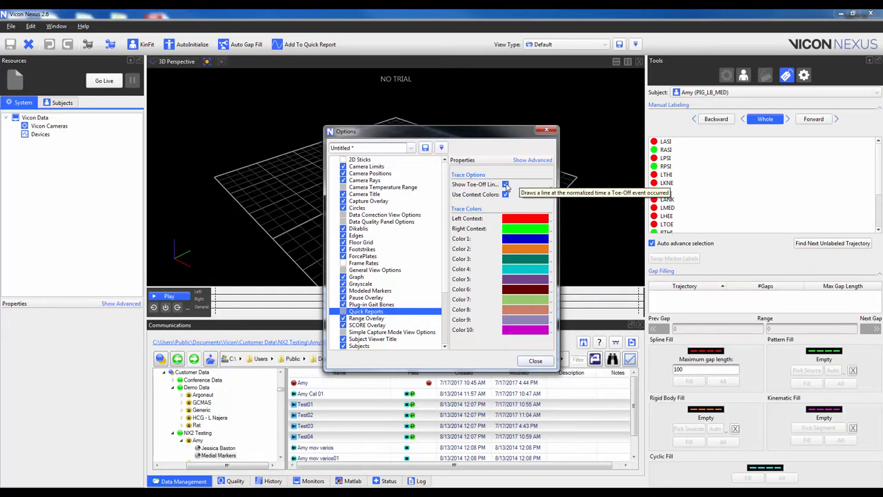
pyautogui.click(535, 360)
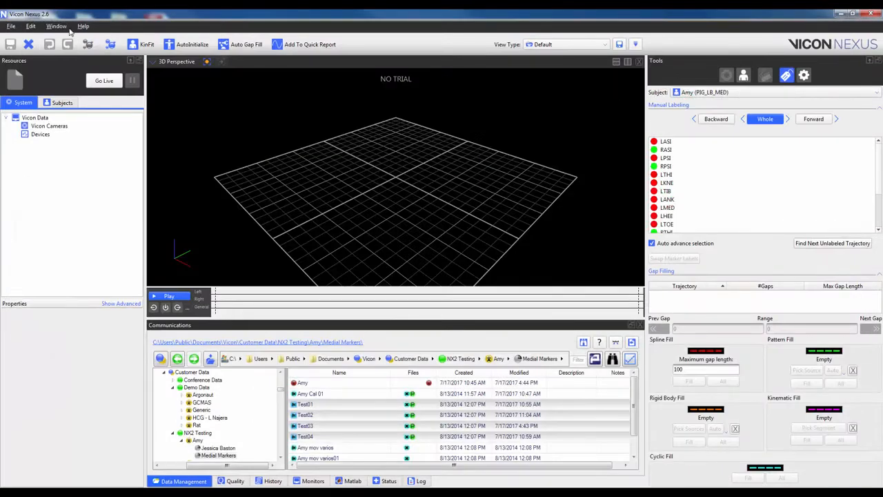
pyautogui.click(61, 26)
pyautogui.click(100, 103)
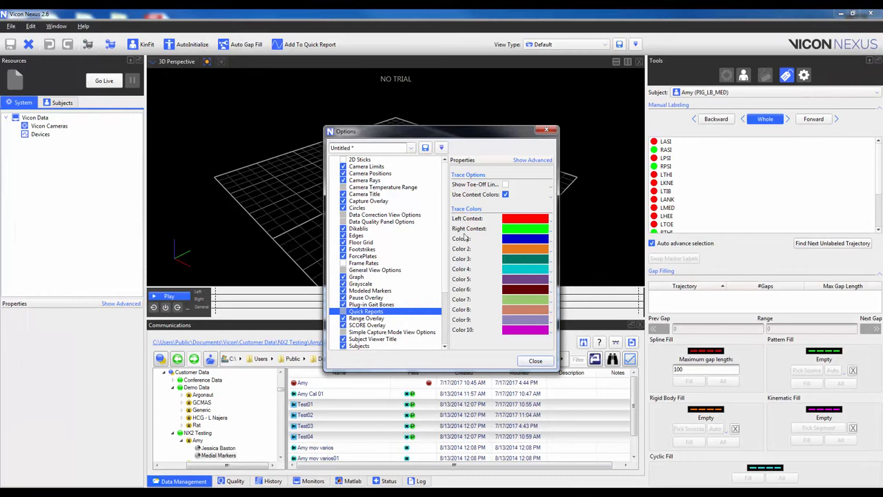
pyautogui.click(505, 185)
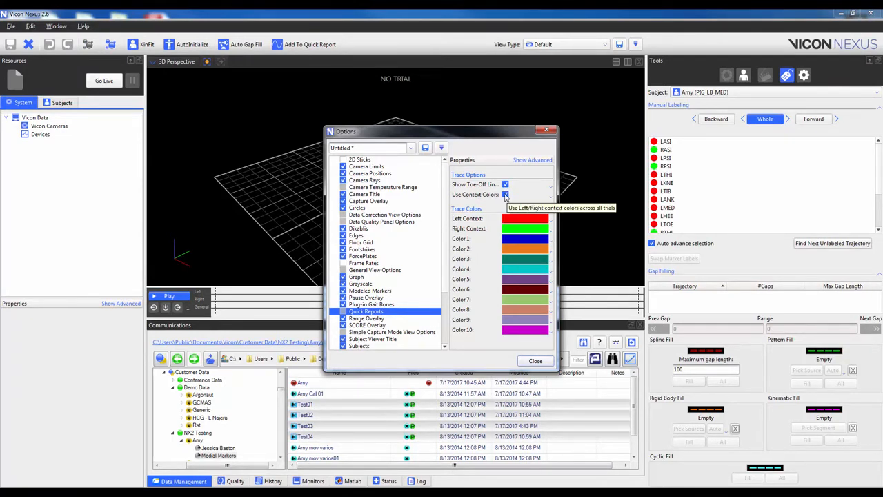
# Turn off context colors for quick reports, set trace Color 1 to light cyan #55ffff, and close the options.
pyautogui.click(506, 196)
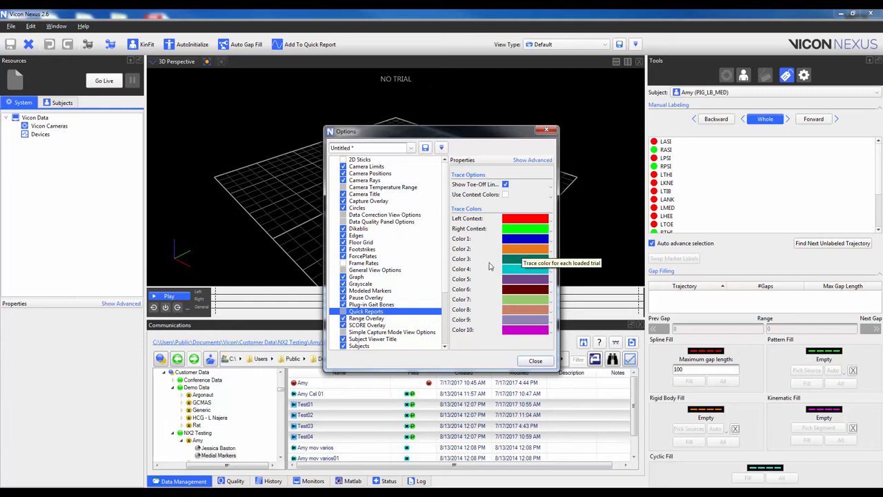
pyautogui.click(528, 242)
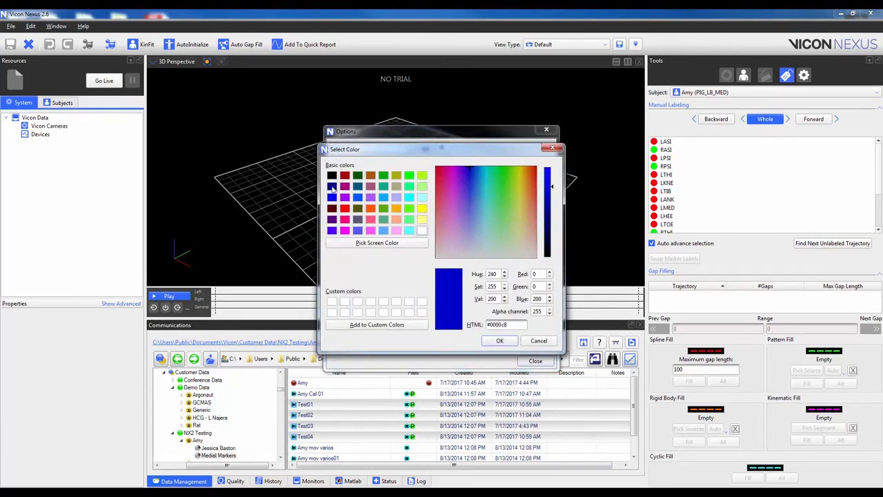
pyautogui.click(410, 232)
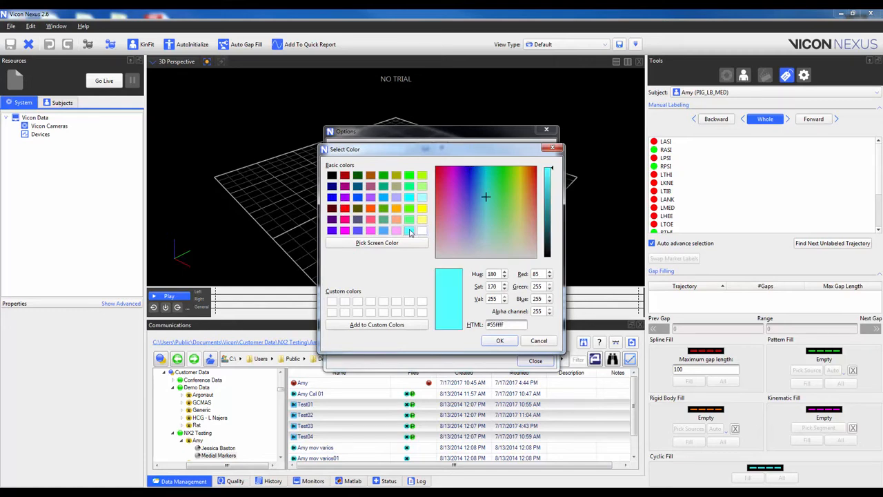
pyautogui.click(500, 341)
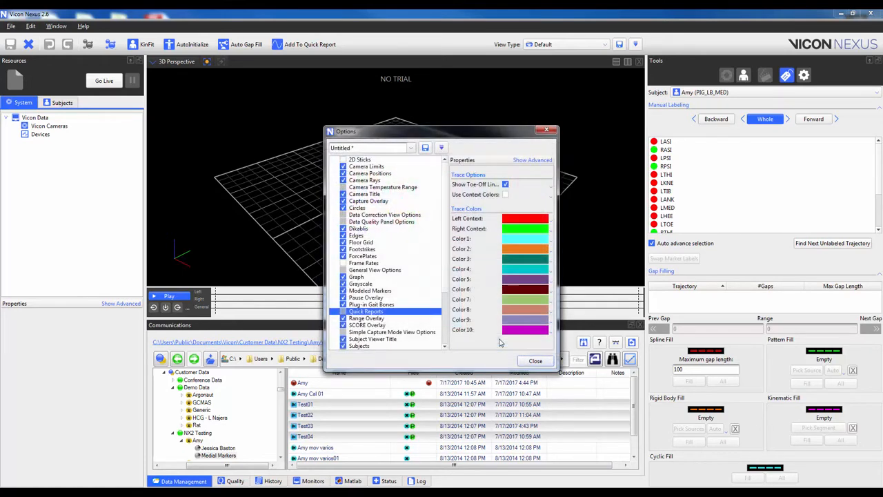
pyautogui.click(535, 361)
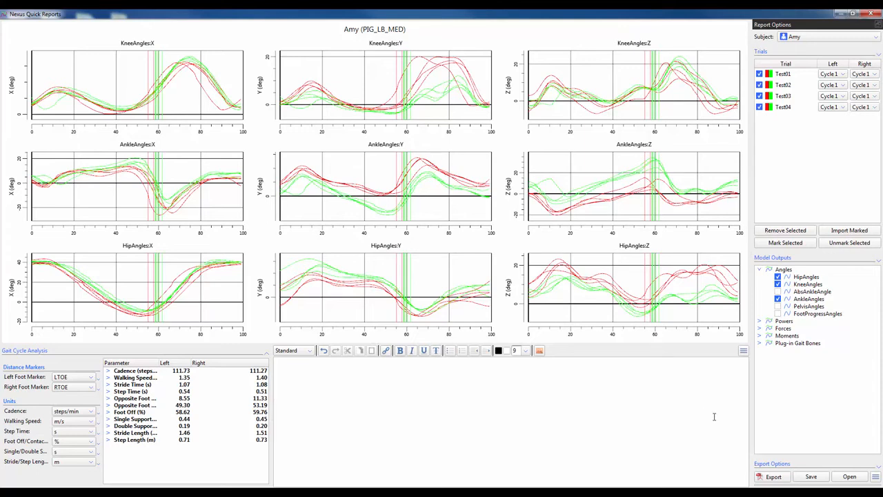
# Expand the export options and reorder them so Export Text follows Export Title and Export Graphs comes last.
pyautogui.click(879, 466)
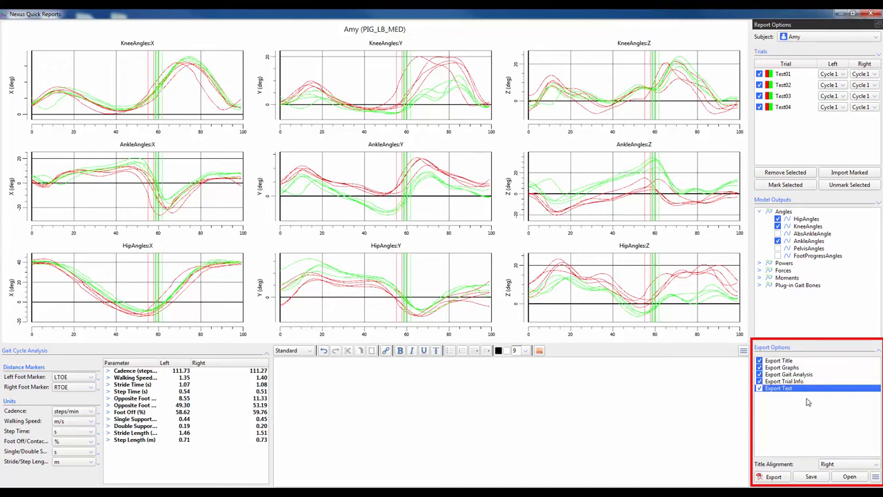
pyautogui.moveTo(786, 393); pyautogui.dragTo(794, 416)
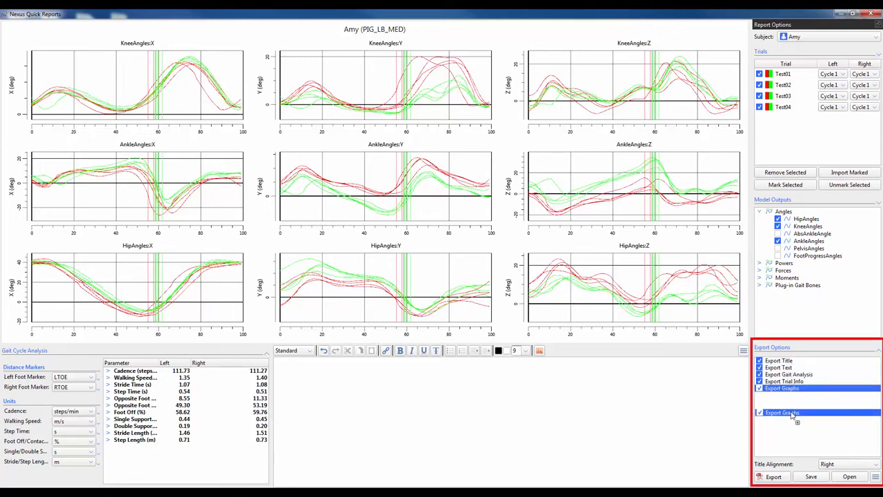
# Add the text "here is some text" to the report notes and set its font size to 18.
pyautogui.click(389, 398)
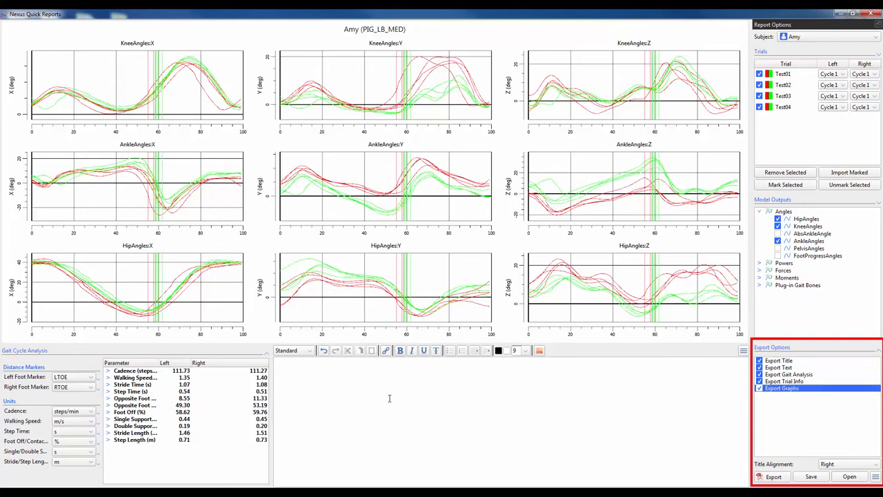
pyautogui.write('here is some text')
pyautogui.moveTo(317, 363); pyautogui.dragTo(276, 361)
pyautogui.click(525, 351)
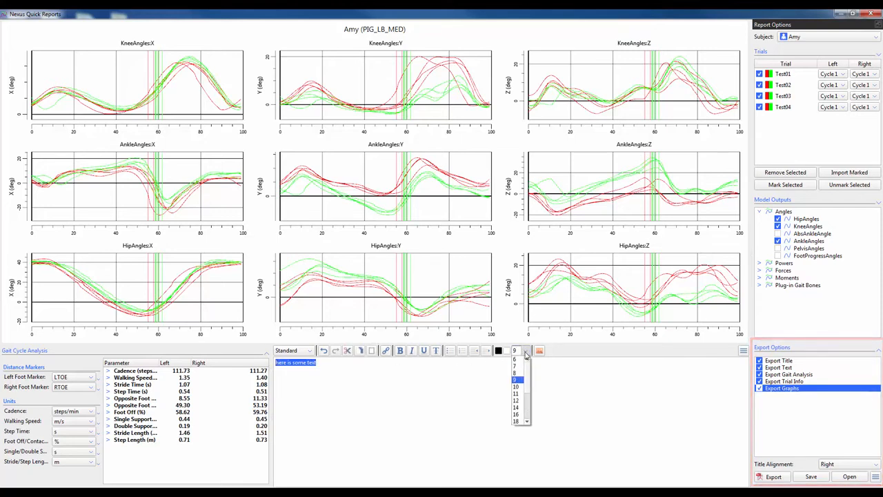
pyautogui.click(514, 424)
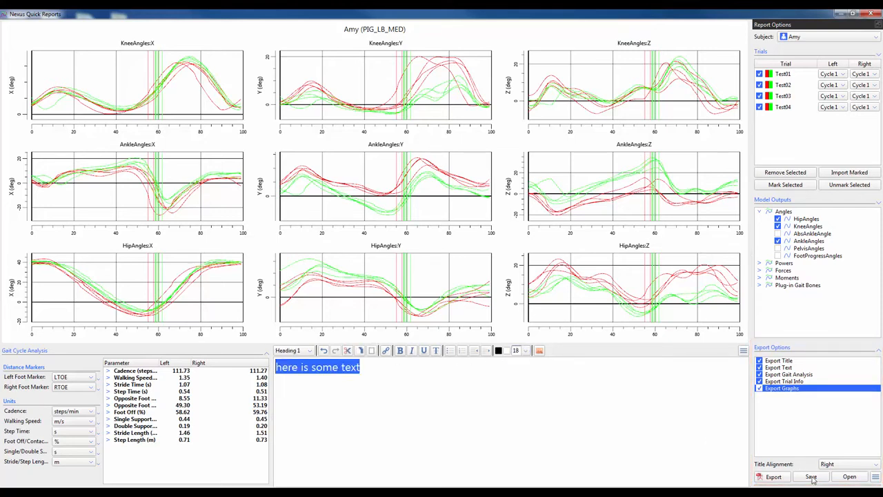
# Export the report as a PDF named Example to the Desktop.
pyautogui.click(771, 477)
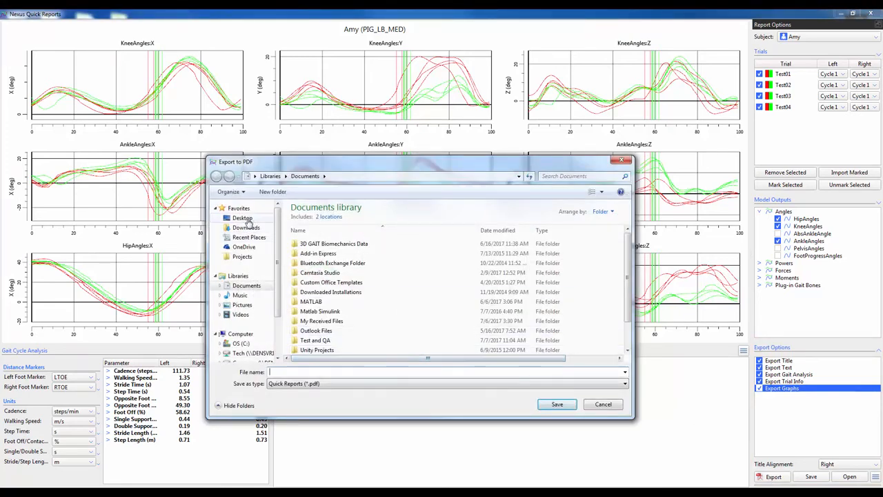
pyautogui.click(242, 218)
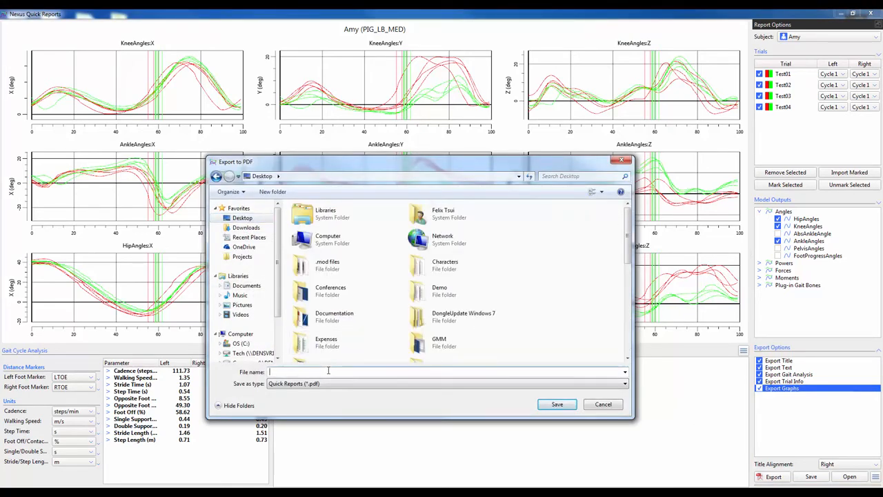
pyautogui.write('Example')
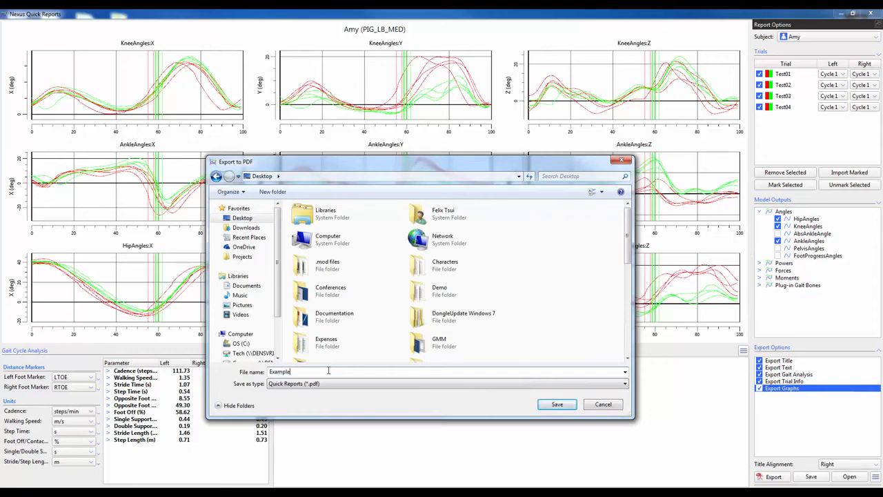
pyautogui.click(556, 404)
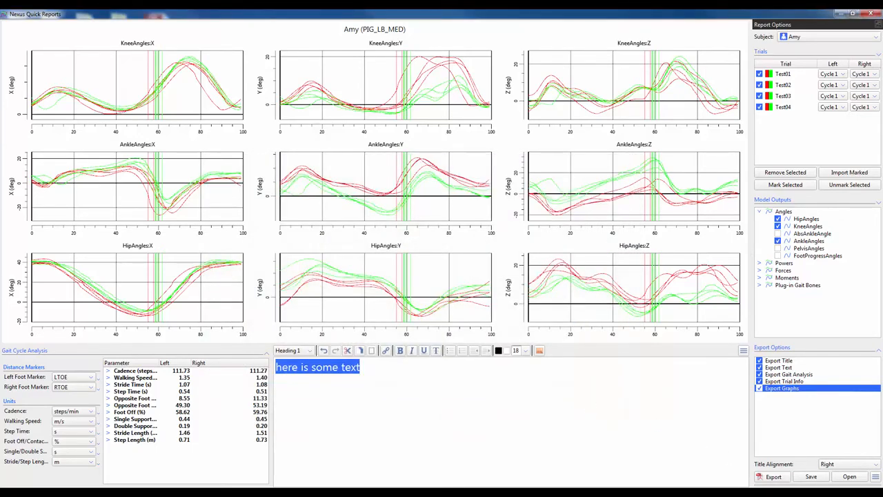
# Open Example.pdf from the desktop and review its text, gait cycle table, trial list and graphs.
pyautogui.click(881, 486)
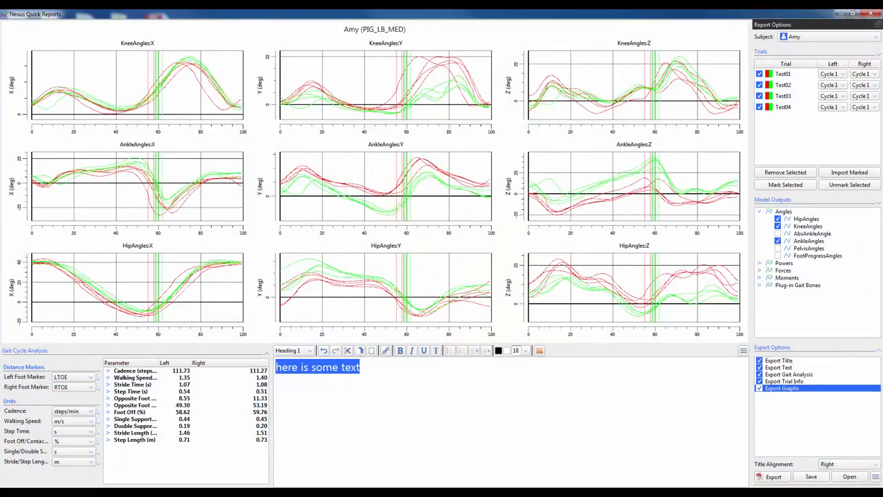
pyautogui.moveTo(881, 487)
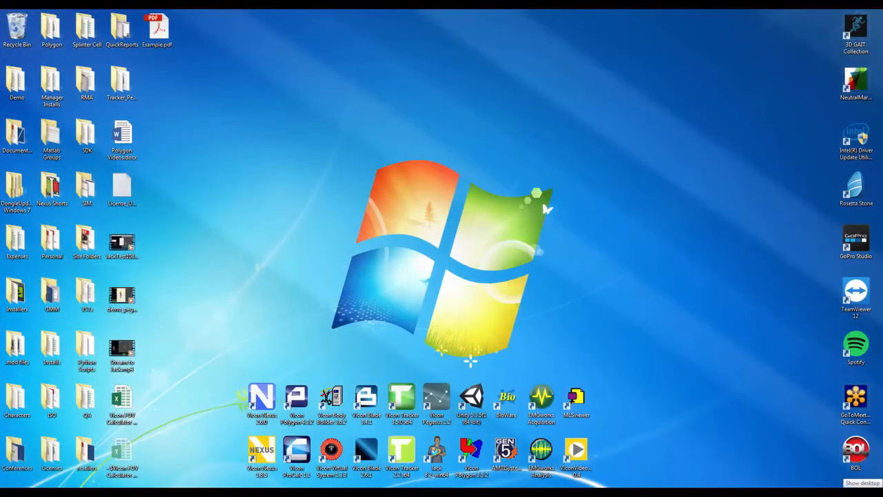
pyautogui.doubleClick(157, 29)
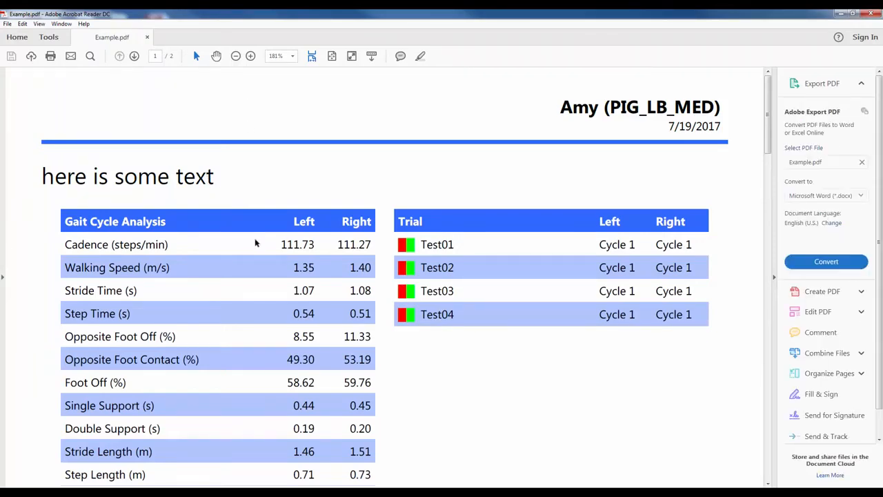
pyautogui.scroll(-3, 255, 243)
pyautogui.scroll(-20, 255, 243)
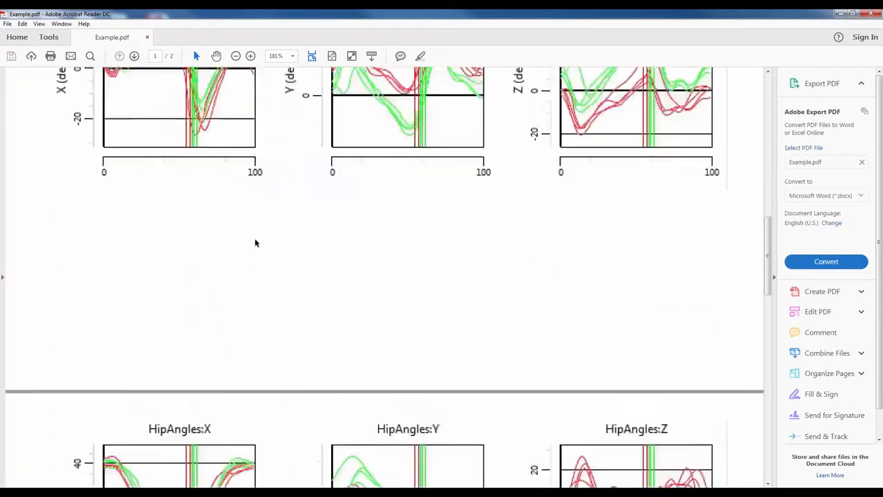
pyautogui.scroll(20, 255, 243)
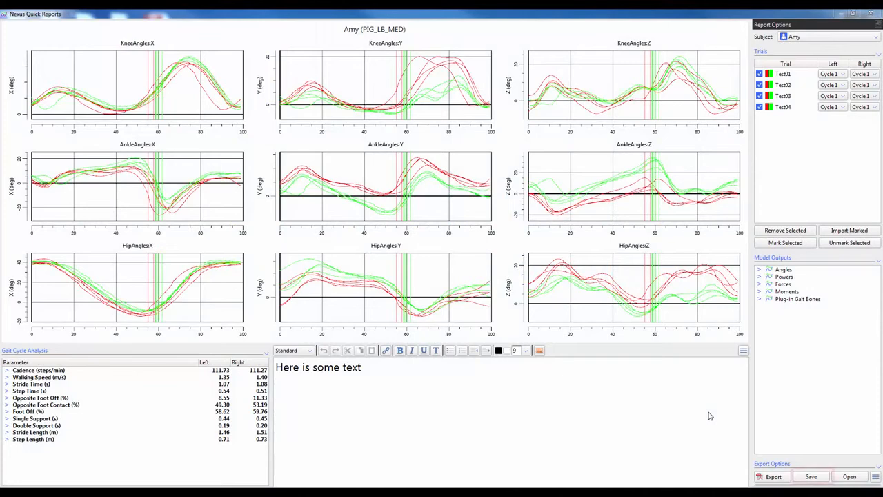
# Save the report as a Quick Report Document (*.qrd) named ExampleDocument in the QuickReports folder.
pyautogui.click(818, 478)
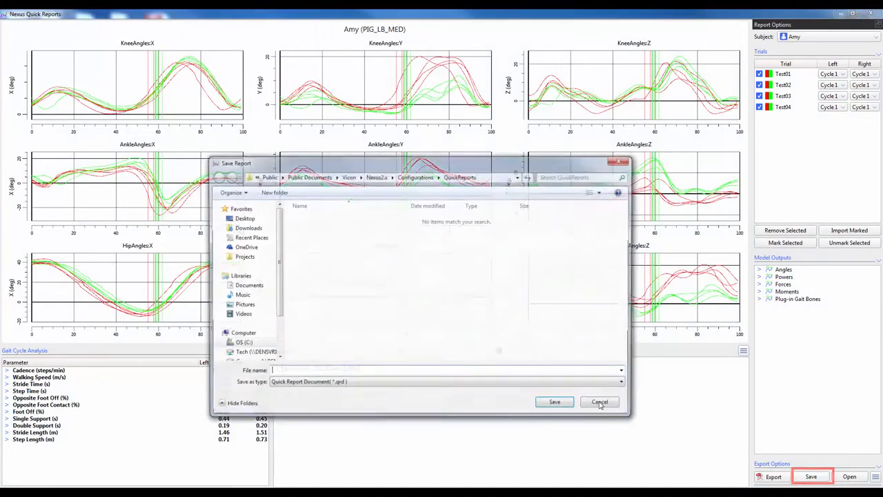
pyautogui.click(478, 384)
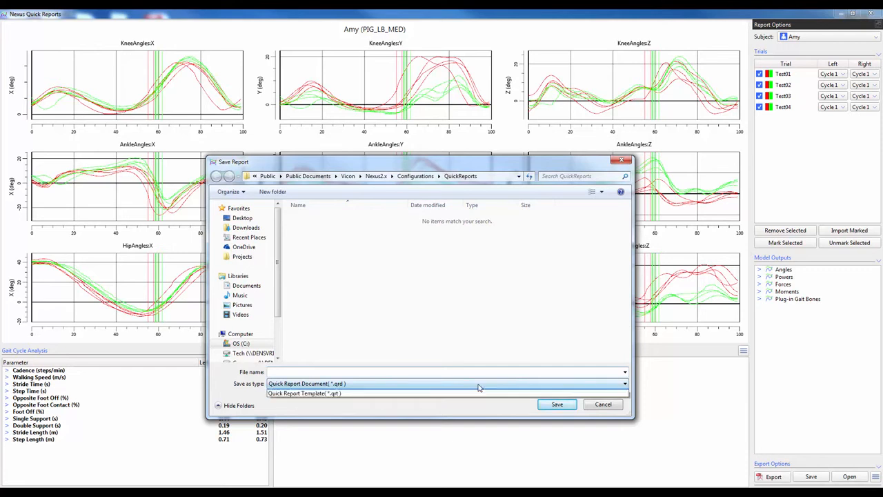
pyautogui.click(477, 412)
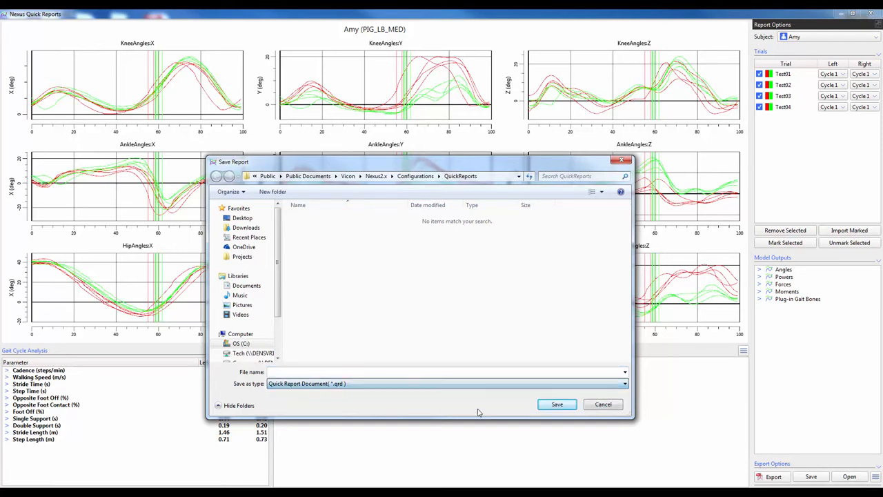
pyautogui.click(467, 373)
pyautogui.write('ExampleDocument')
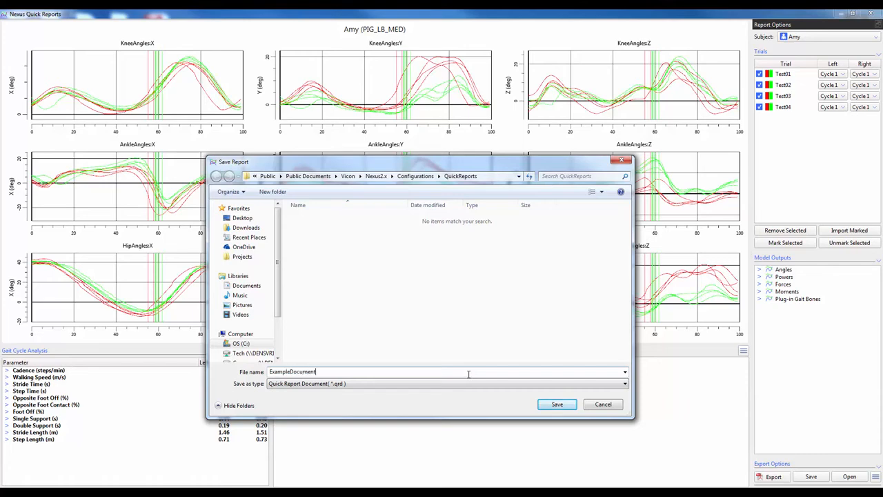
pyautogui.click(559, 405)
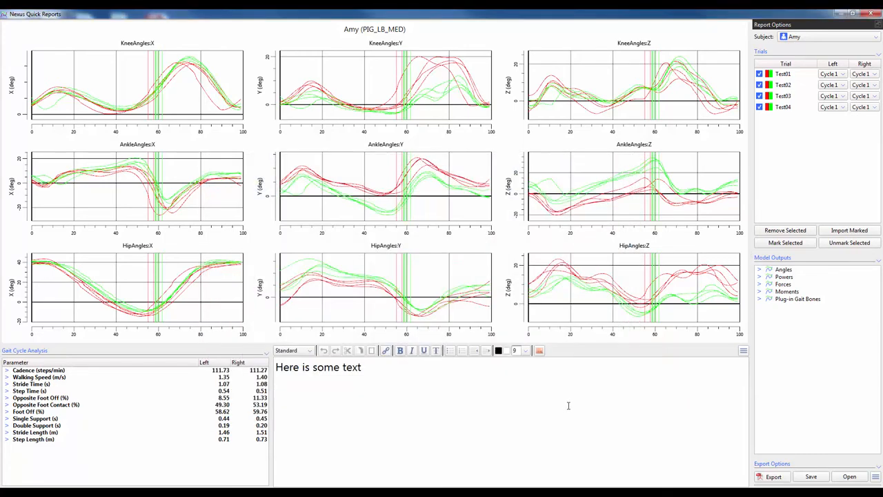
# Remove trials Test01 through Test04 from the report and delete all of the notes text.
pyautogui.click(780, 75)
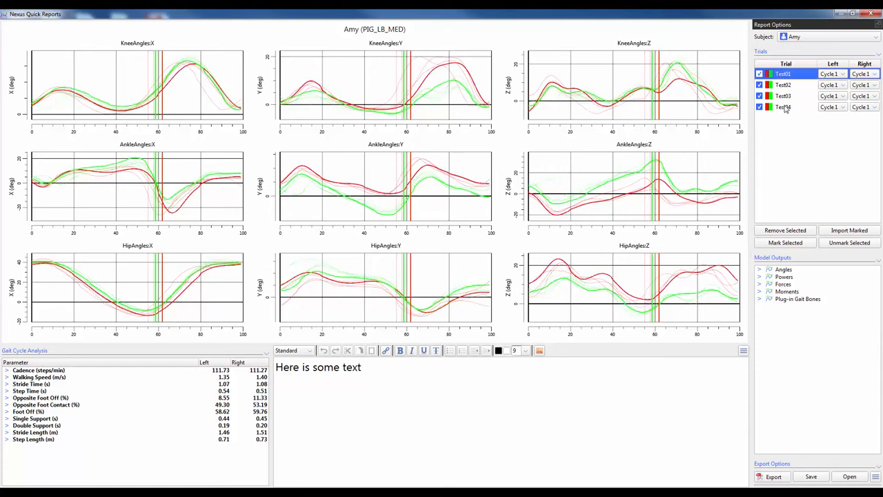
pyautogui.keyDown('shift'); pyautogui.click(784, 108); pyautogui.keyUp('shift')
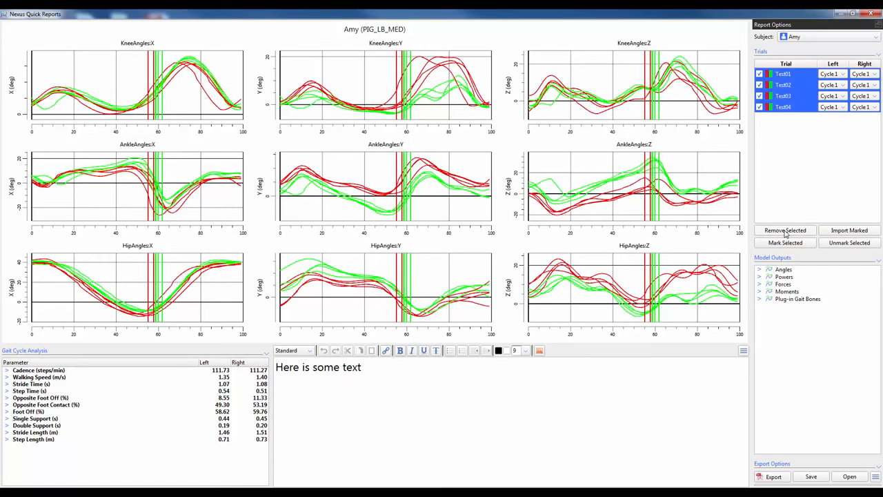
pyautogui.click(785, 231)
pyautogui.click(363, 366)
pyautogui.hotkey('ctrl', 'a')
pyautogui.press('BackSpace')
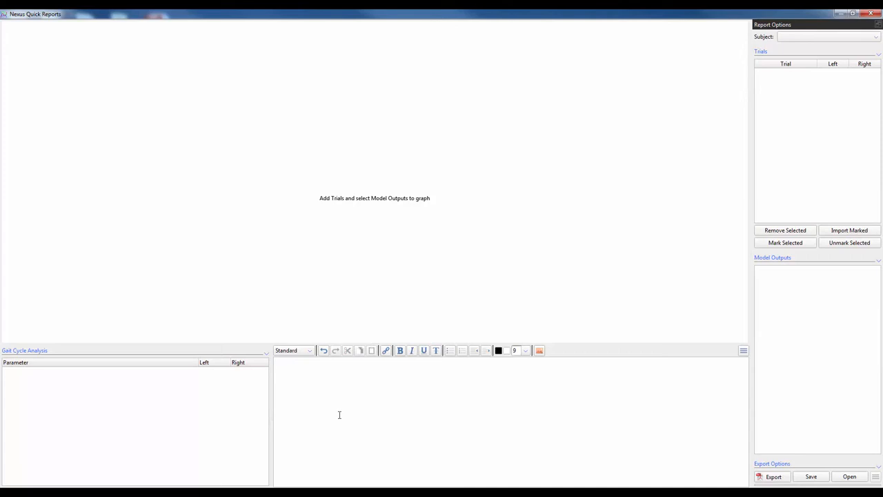
# Open the saved report document ExampleDocument.qrd from the QuickReports folder.
pyautogui.click(849, 477)
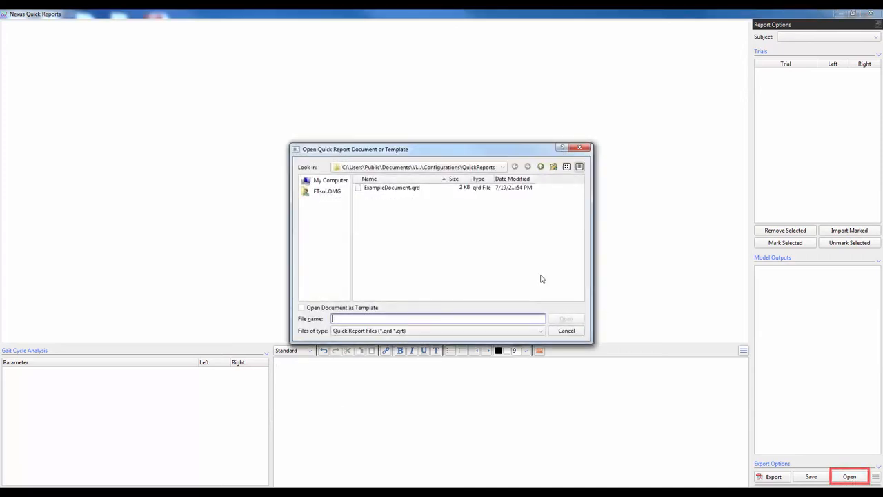
pyautogui.click(395, 192)
pyautogui.doubleClick(396, 192)
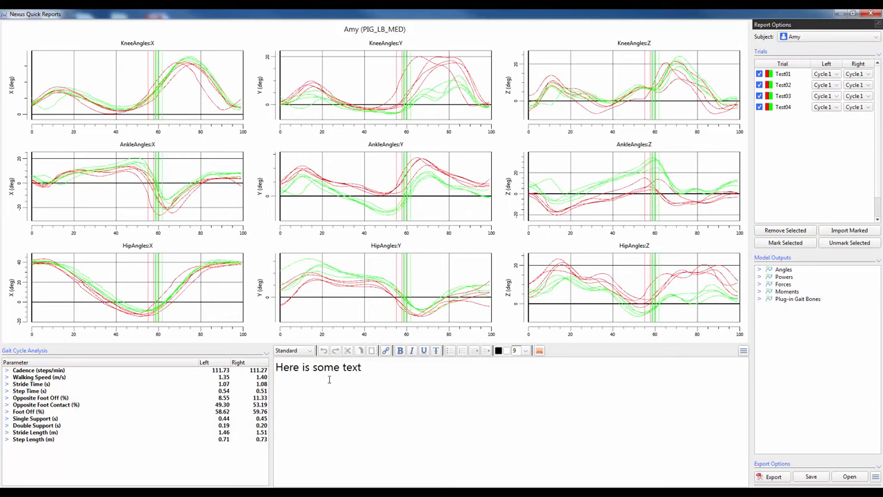
# Save the report as a Quick Report Template (*.qrt) named ExampleTemplate in the QuickReports folder.
pyautogui.click(811, 477)
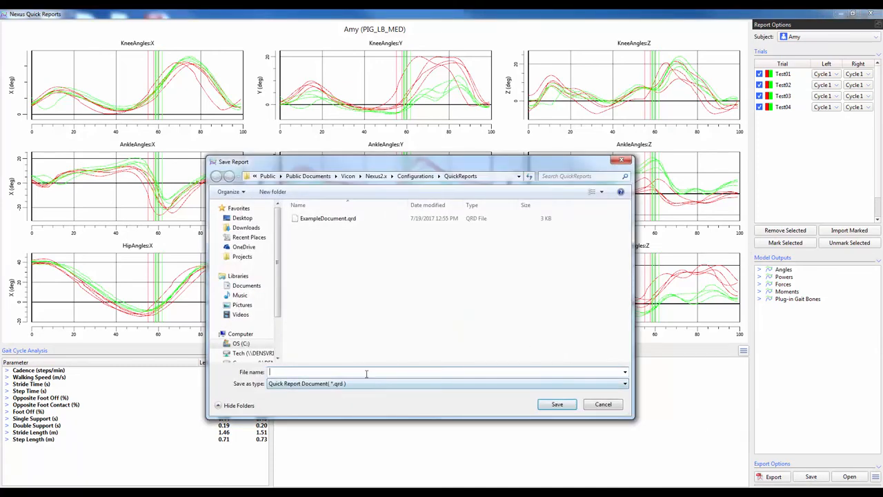
pyautogui.click(346, 384)
pyautogui.click(343, 400)
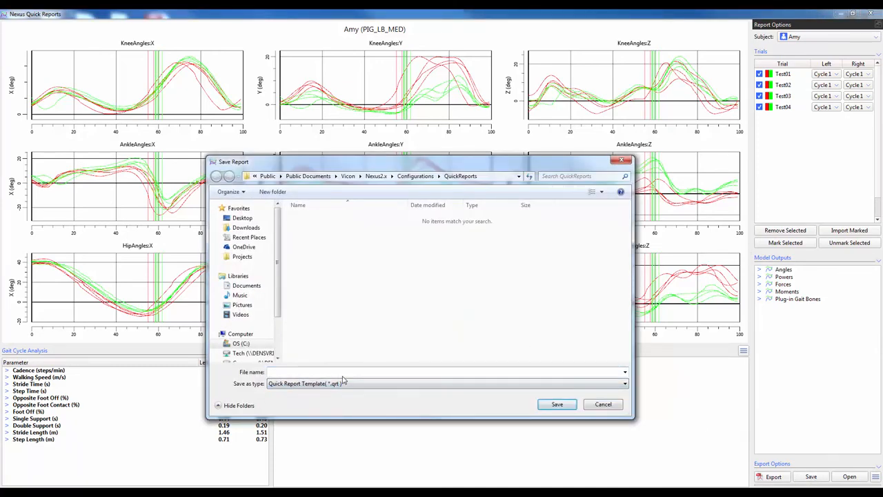
pyautogui.write('Exampl')
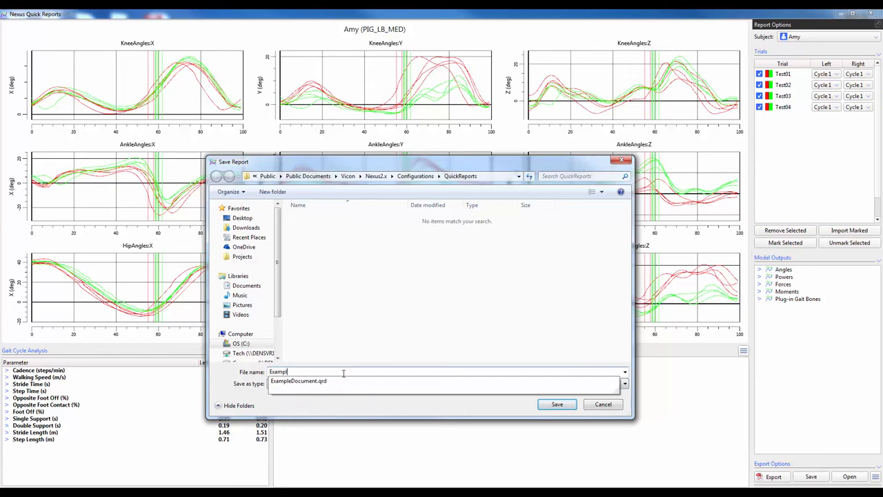
pyautogui.write('eTemplate')
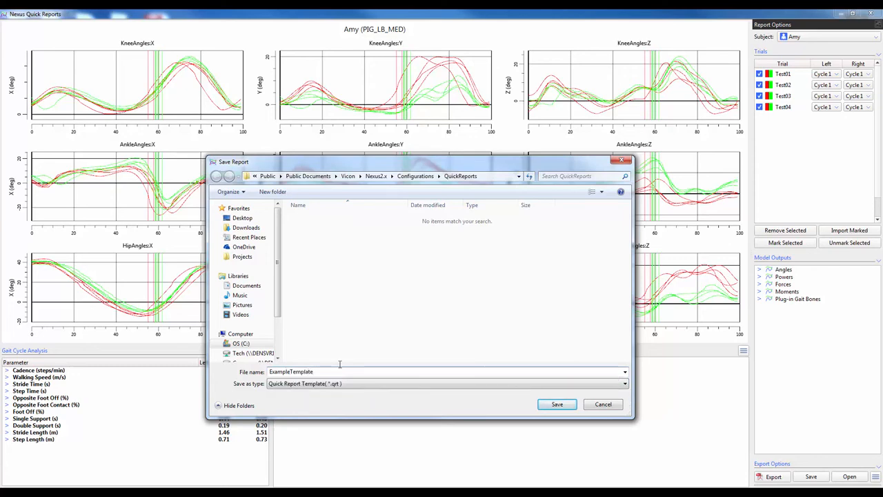
pyautogui.click(558, 405)
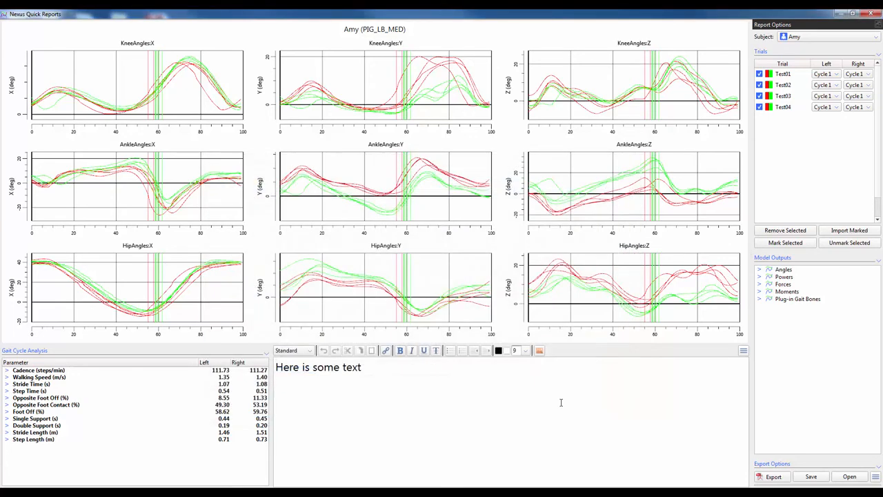
# Delete the notes text "Here is some text" and remove trials Test01 through Test04 from the report.
pyautogui.moveTo(367, 369); pyautogui.dragTo(276, 365)
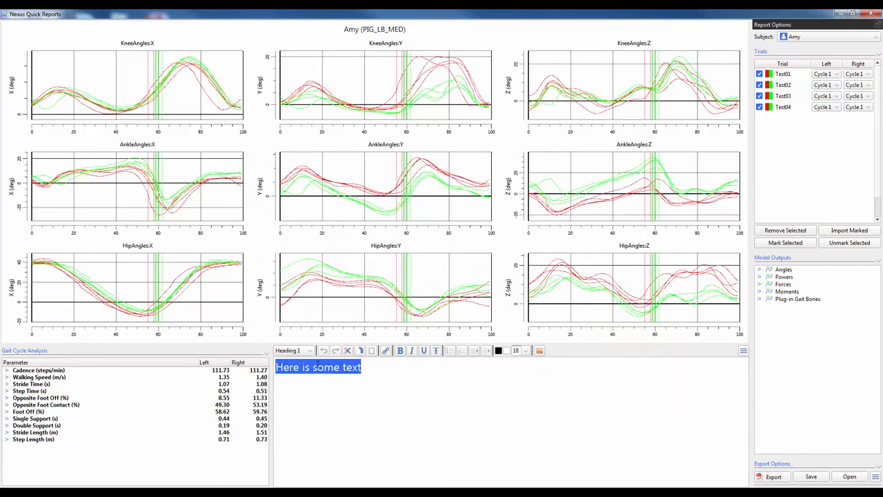
pyautogui.press('Delete')
pyautogui.click(791, 107)
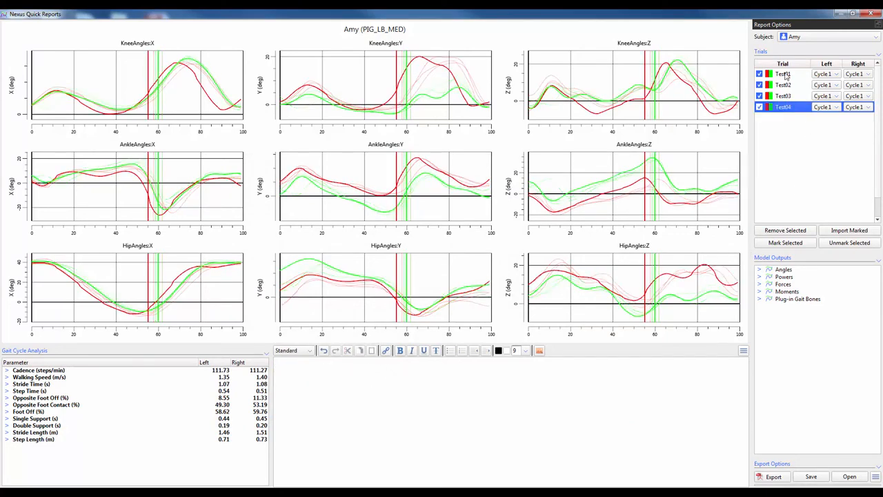
pyautogui.keyDown('shift'); pyautogui.click(787, 74); pyautogui.keyUp('shift')
pyautogui.click(786, 230)
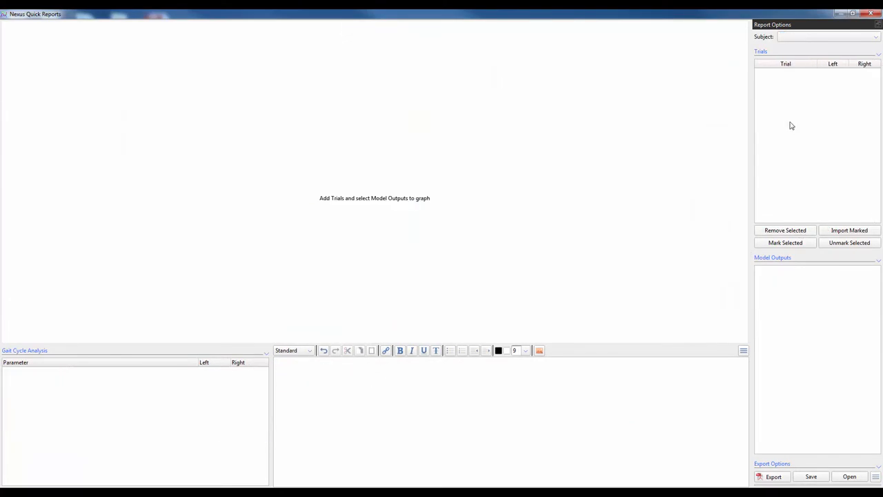
# Switch to the main Vicon Nexus window, mark trials Test01 through Test04, and import the marked trials into the quick report.
pyautogui.moveTo(241, 492)
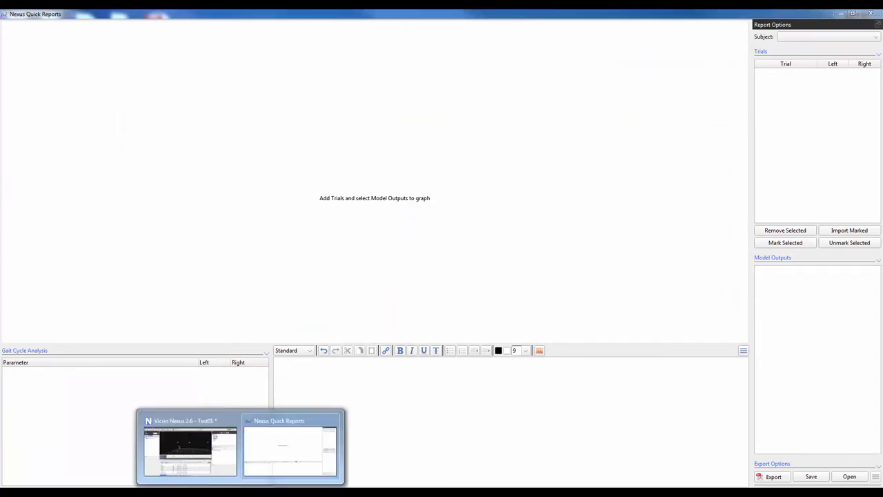
pyautogui.click(186, 448)
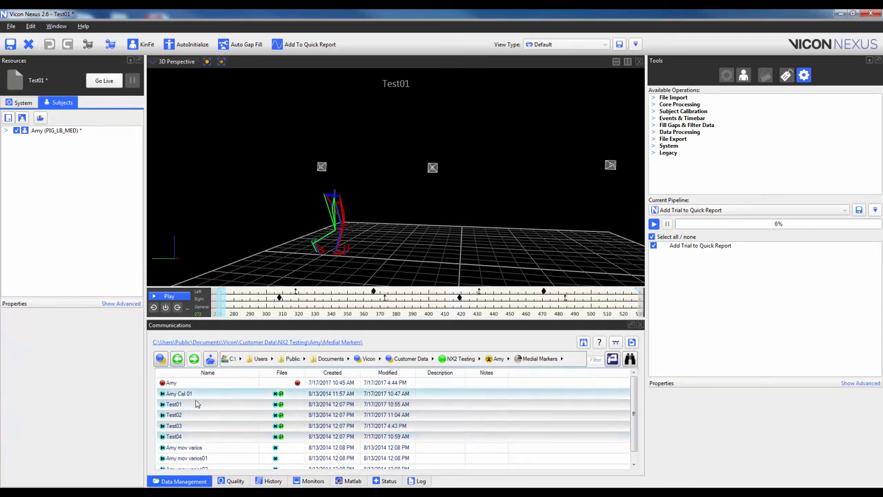
pyautogui.rightClick(189, 437)
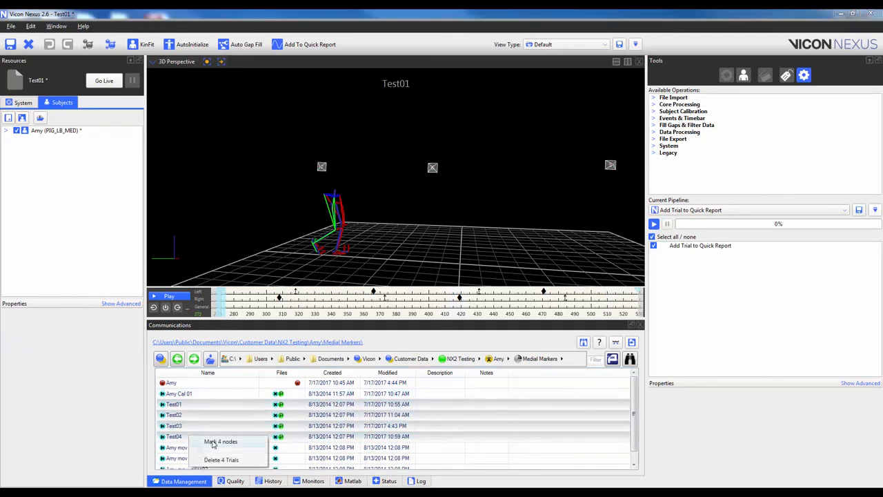
pyautogui.click(213, 443)
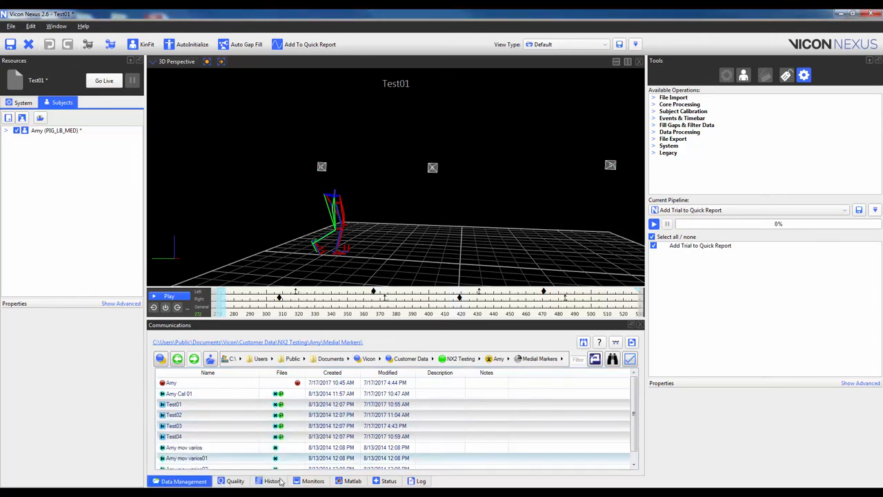
pyautogui.hotkey('alt', 'Tab')
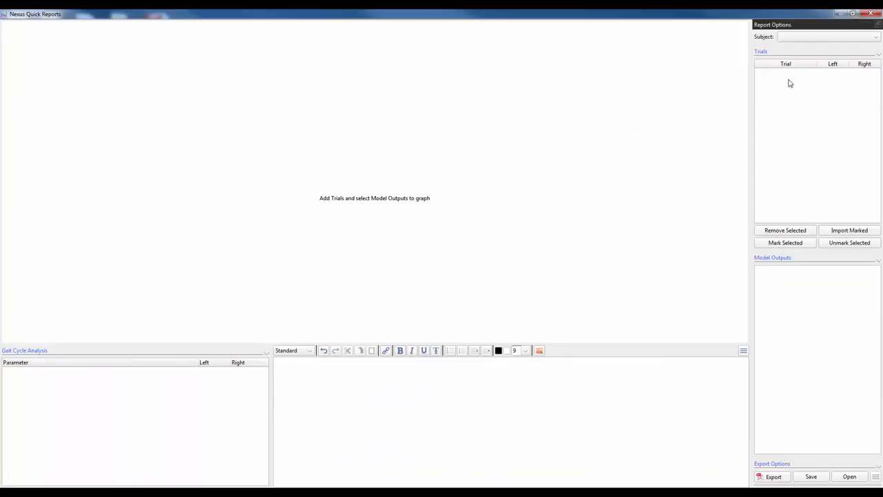
pyautogui.click(840, 233)
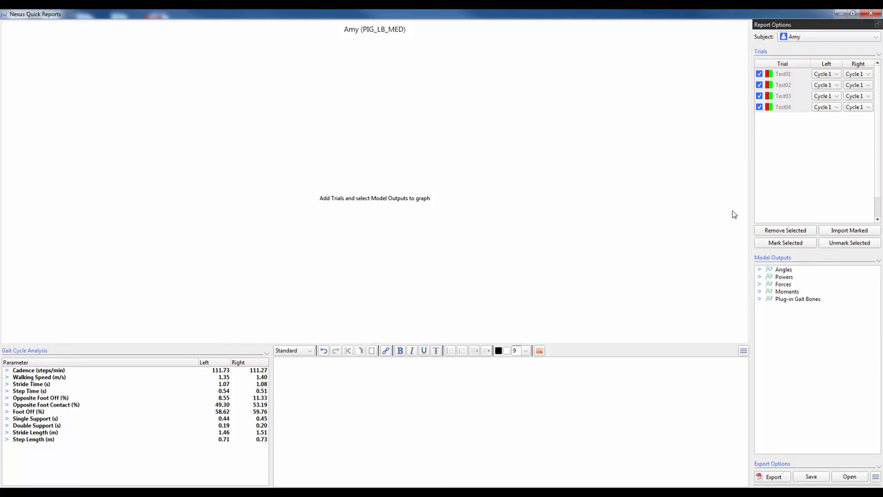
# Open the report template ExampleTemplate.qrt to apply it to the imported trials.
pyautogui.click(854, 477)
pyautogui.doubleClick(400, 196)
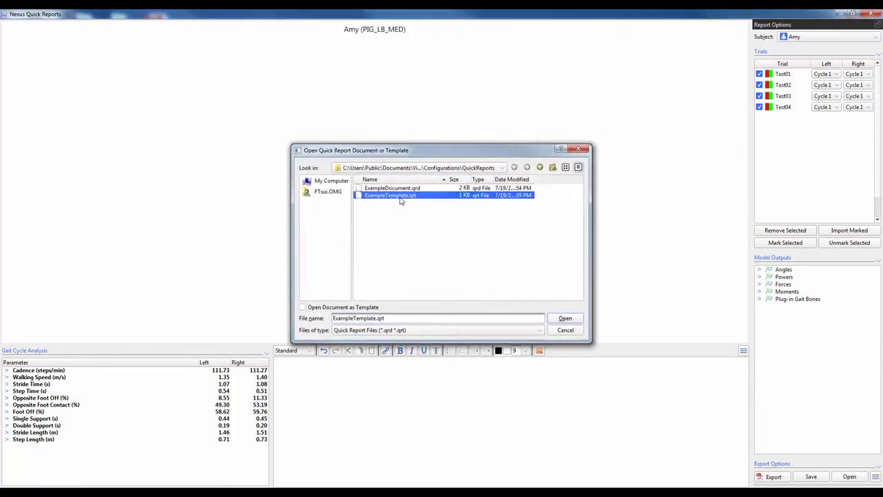